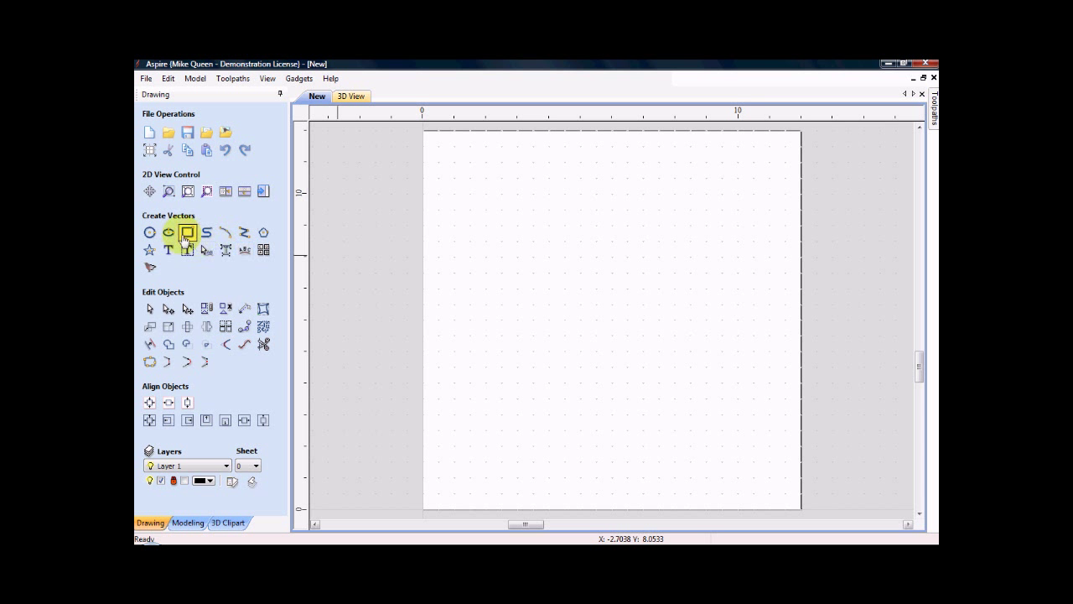
Step: Draw the outer board rectangle and a 3.745-inch circle centred inside it
left_click(187, 233)
left_click_drag(493, 244, 746, 445)
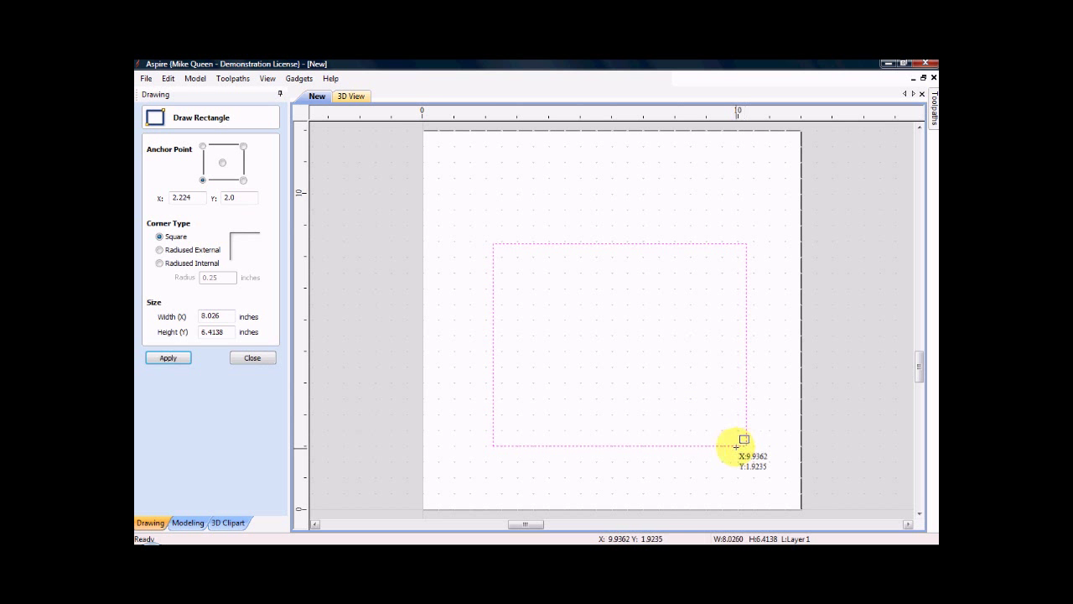
left_click(266, 361)
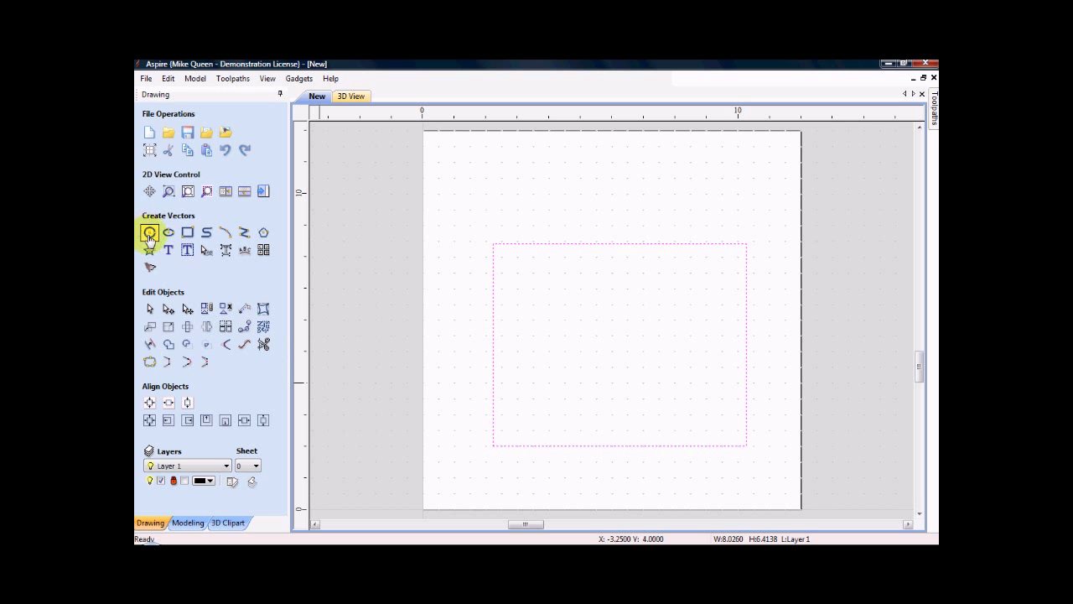
left_click(149, 233)
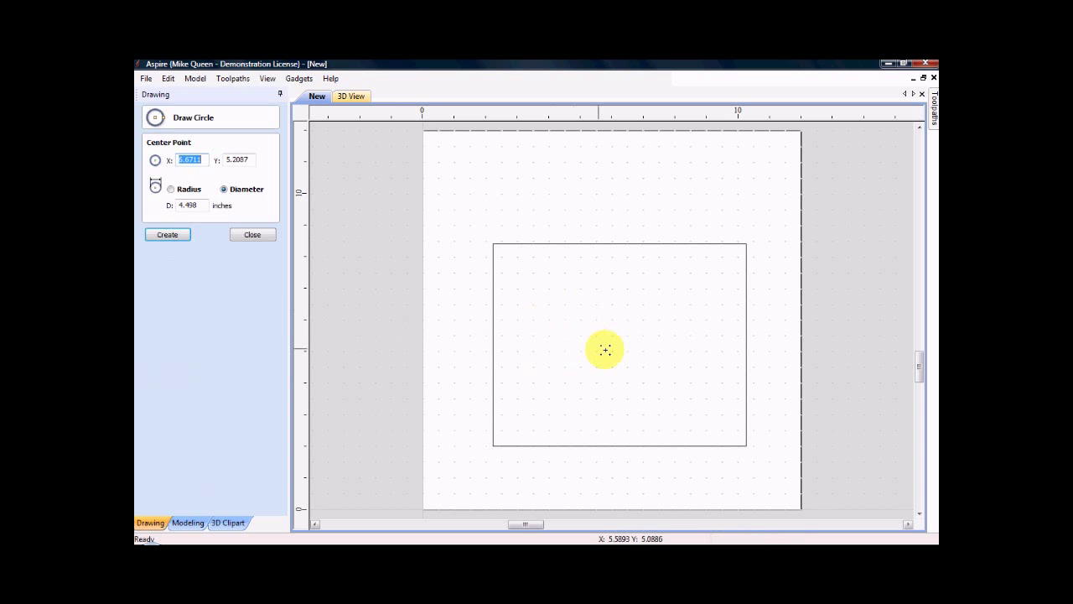
left_click_drag(623, 353, 678, 377)
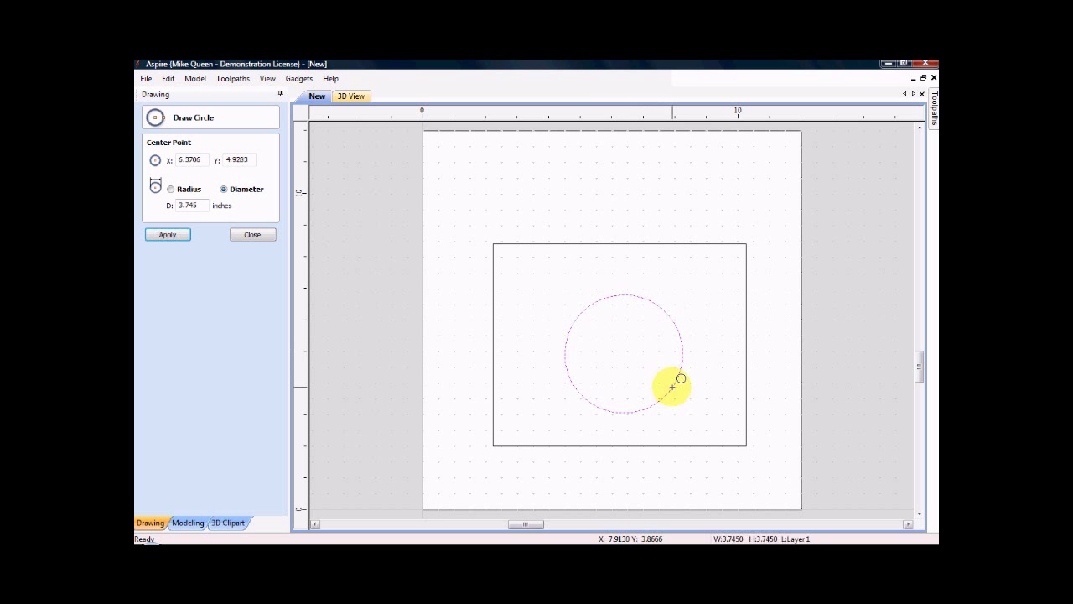
left_click(251, 235)
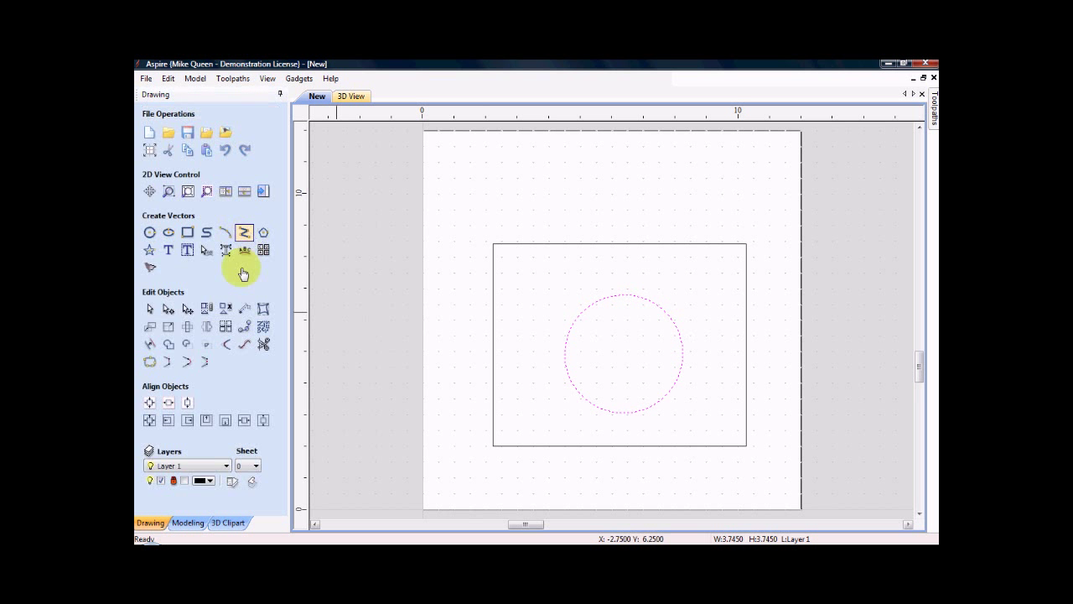
Step: Draw a small square at the centre of the circle, leaving nothing selected
left_click(186, 233)
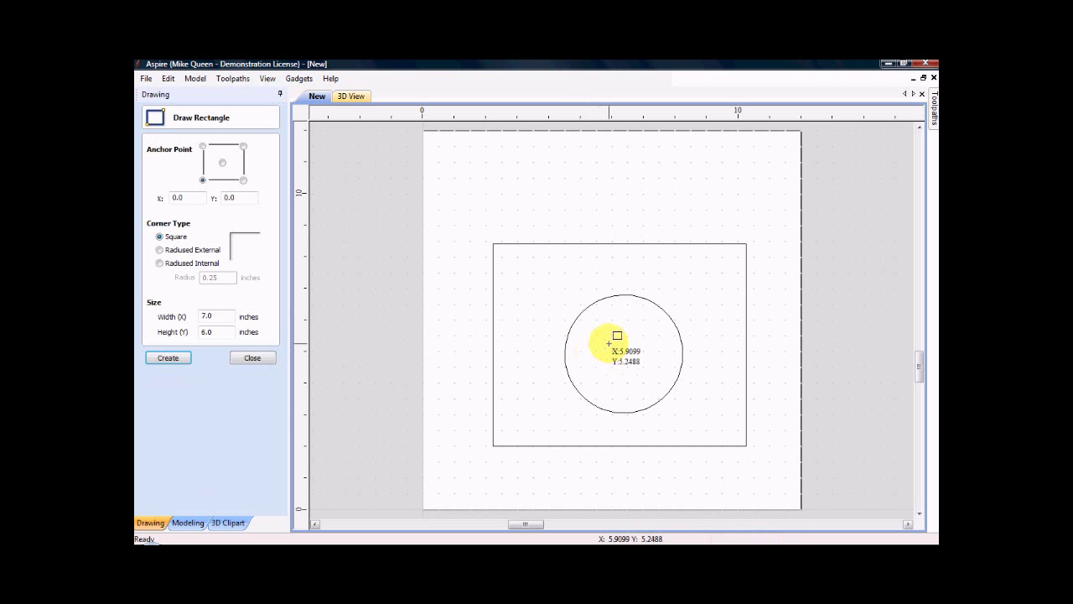
left_click_drag(609, 339, 654, 384)
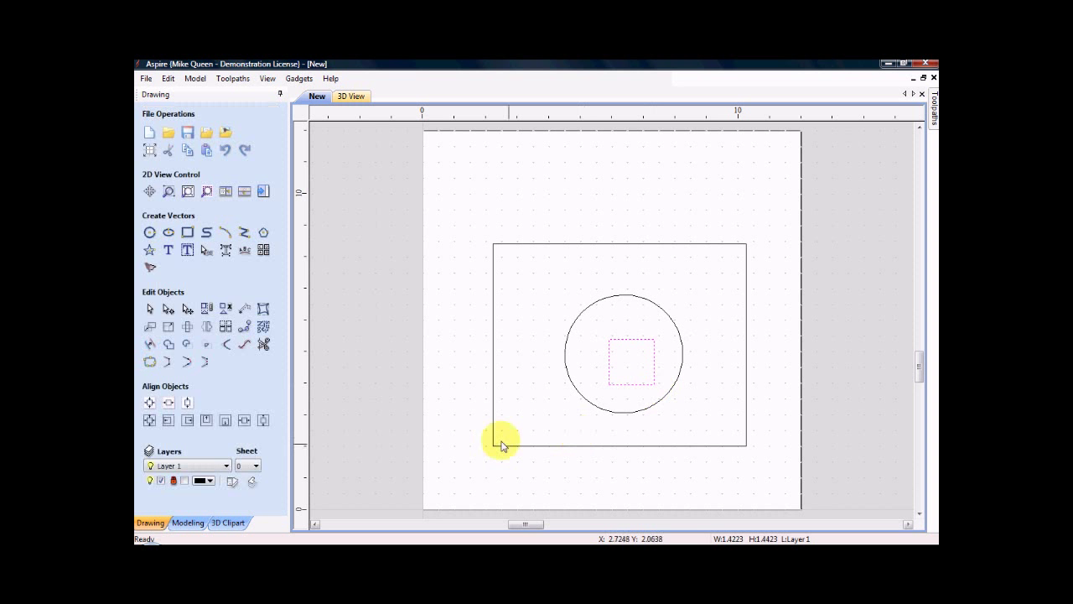
key("Escape")
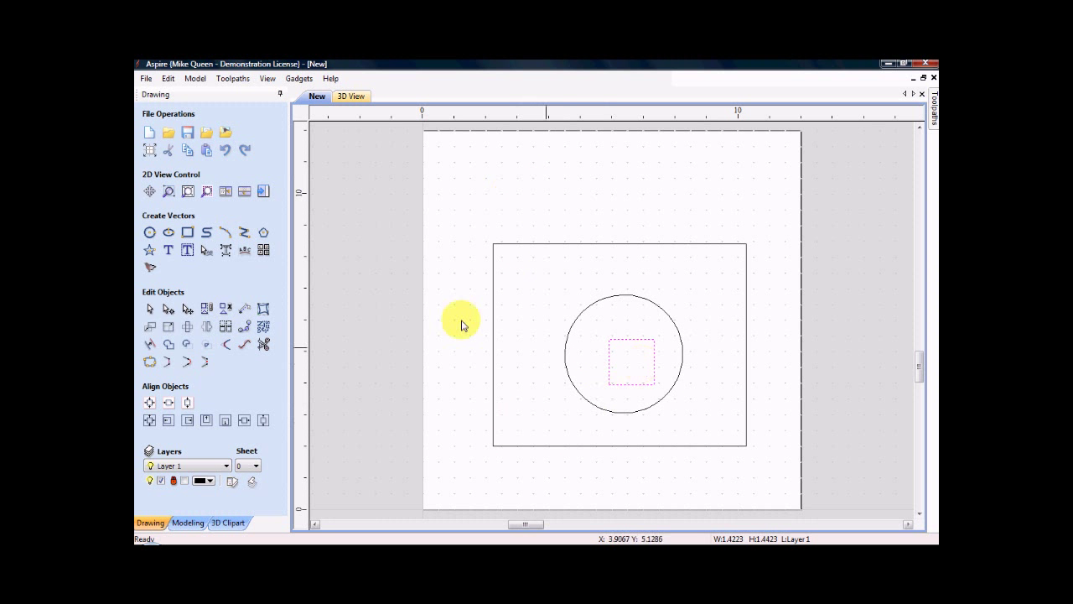
left_click(540, 245)
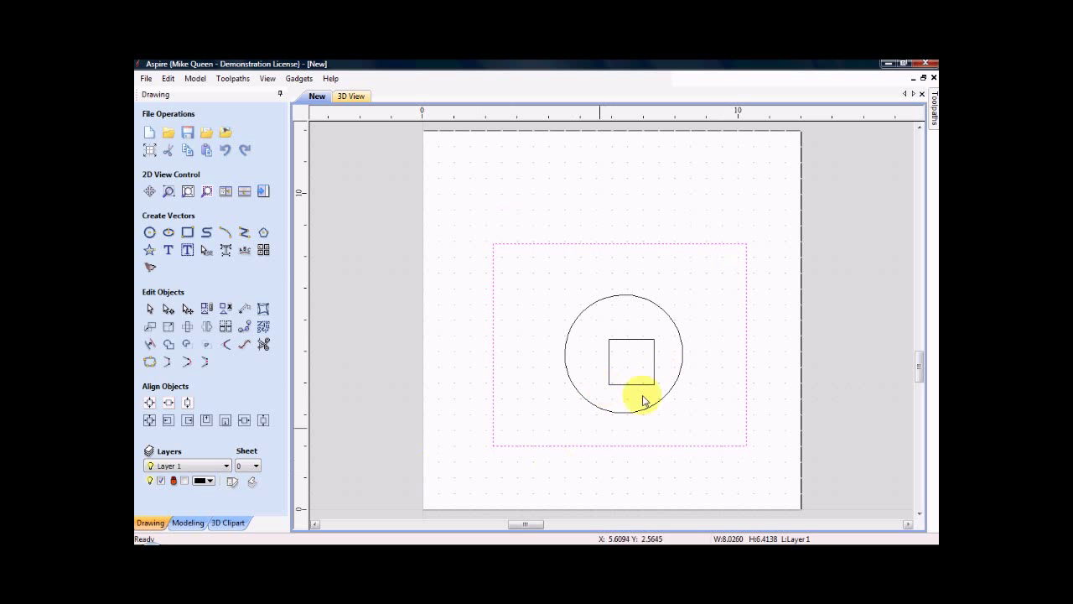
left_click(595, 398)
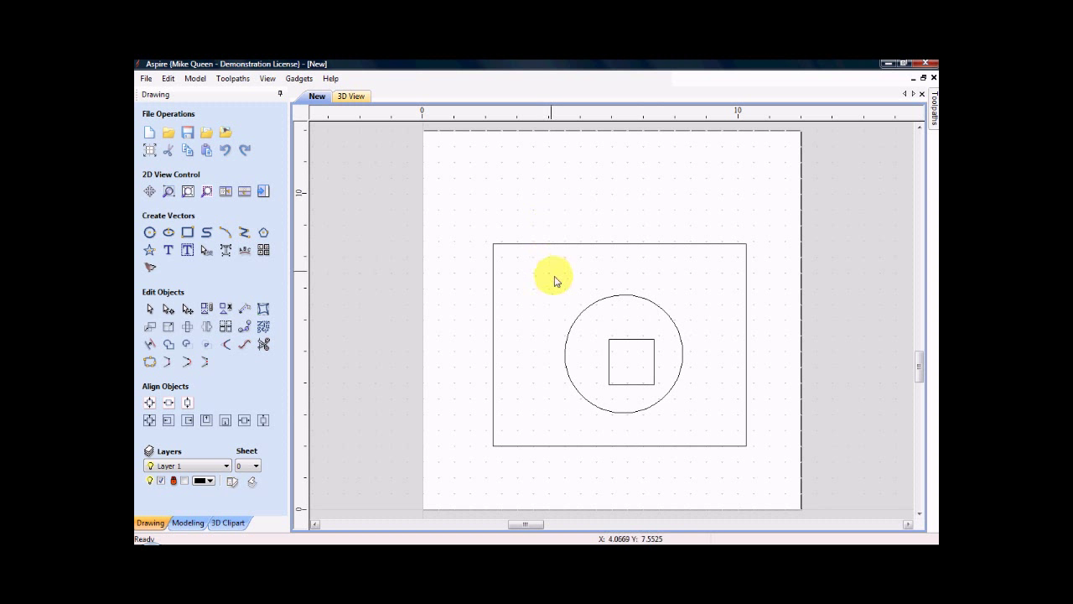
Step: Marquee-select the circle and the small inner square together
left_click_drag(551, 274, 691, 430)
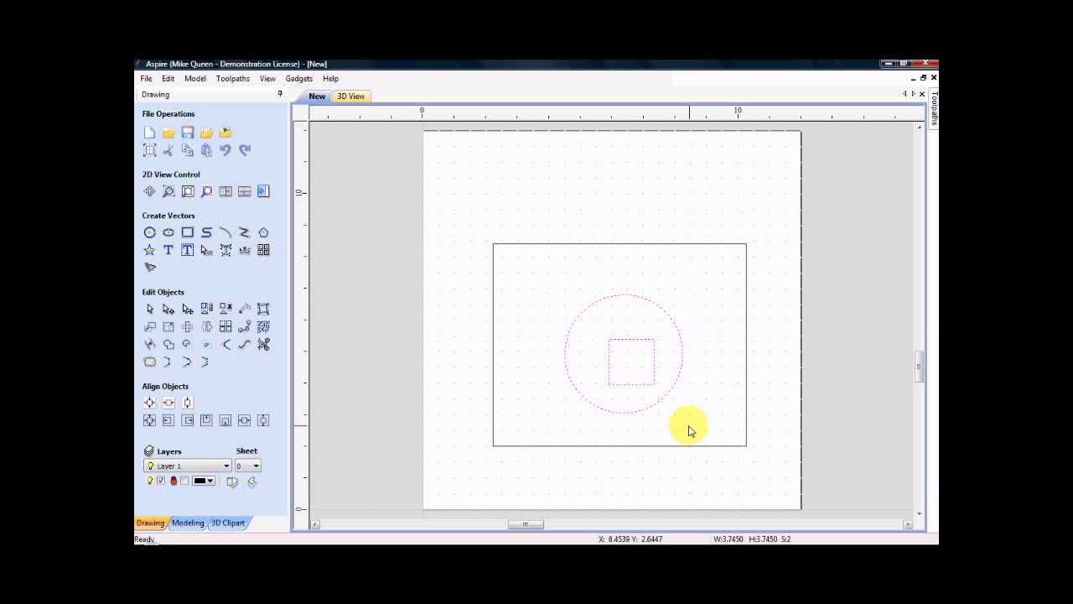
Step: Start a V-Carve/Engraving toolpath using End Mill (0.25 inches) for flat area clearance
left_click(264, 194)
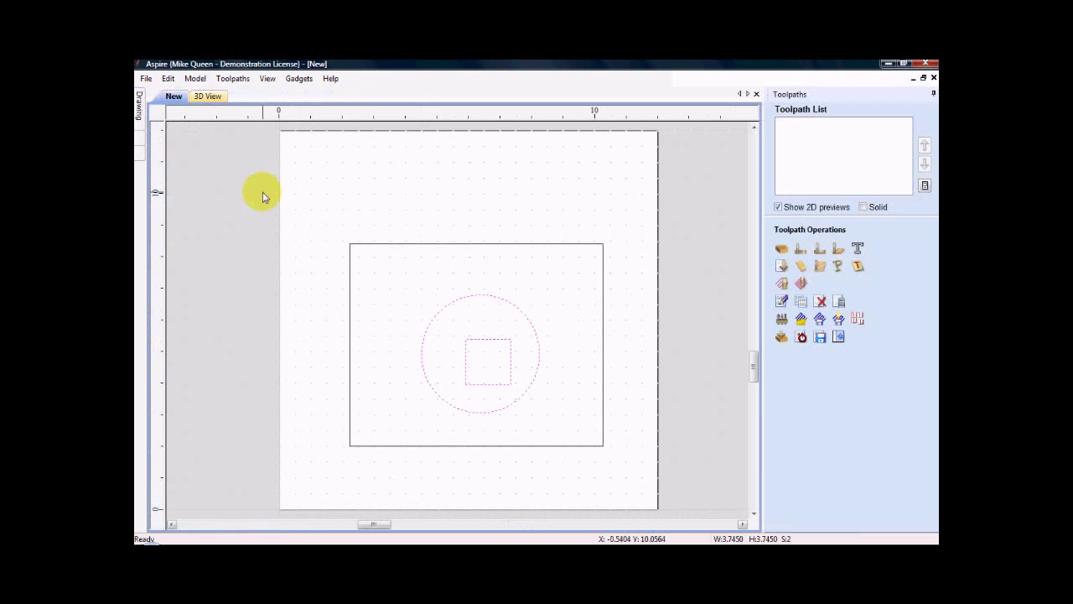
left_click(783, 266)
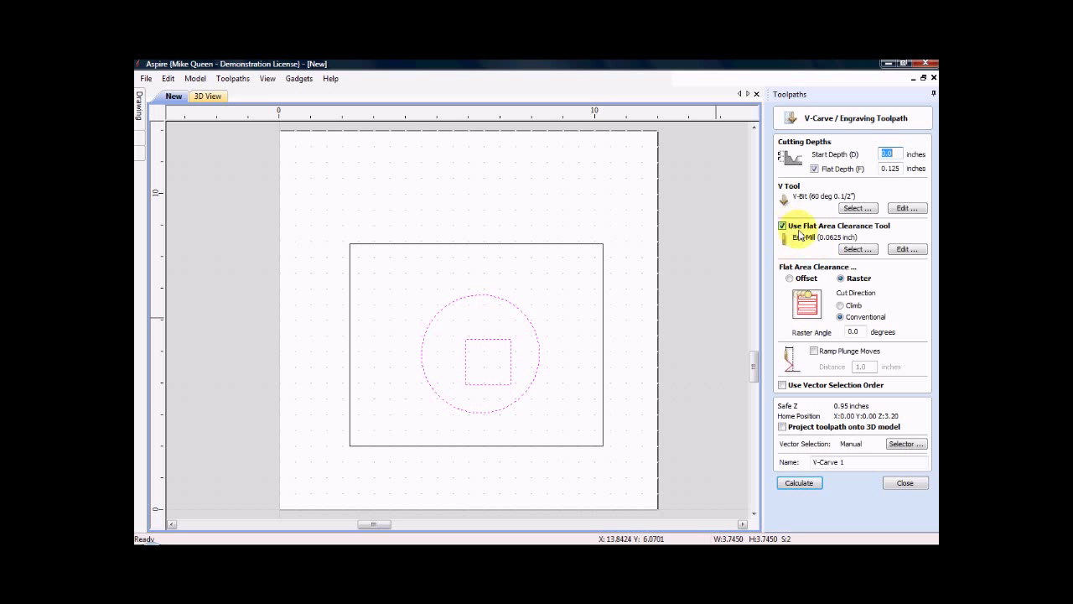
left_click(863, 252)
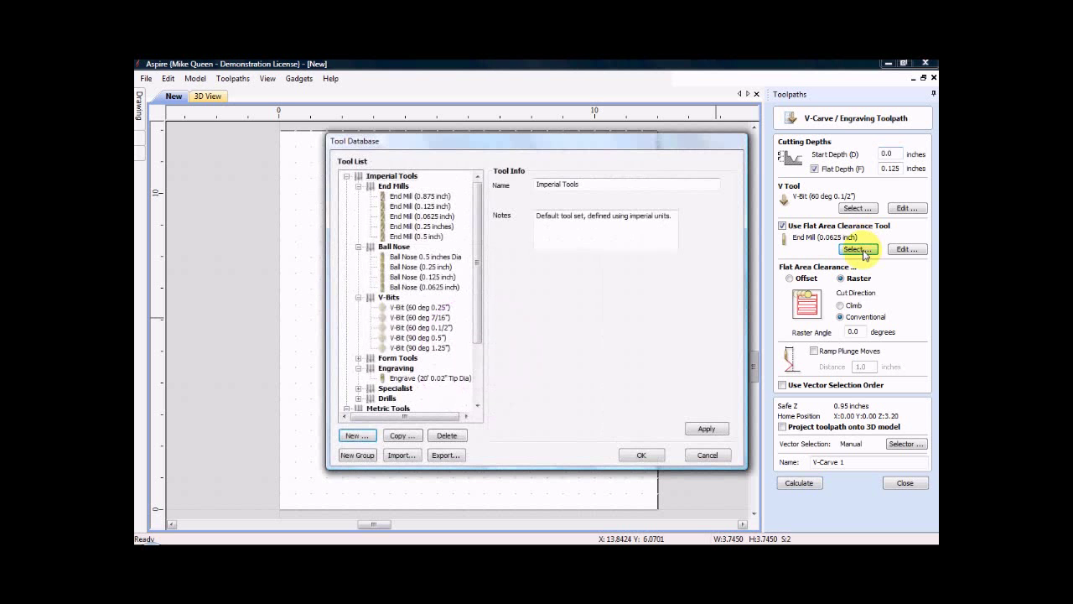
left_click(412, 228)
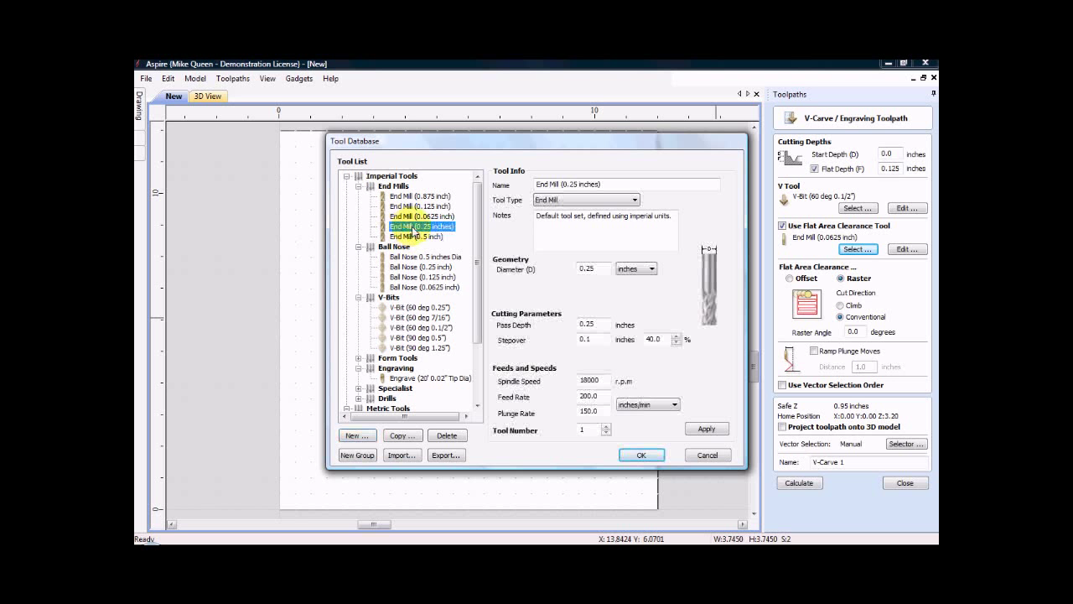
left_click(641, 455)
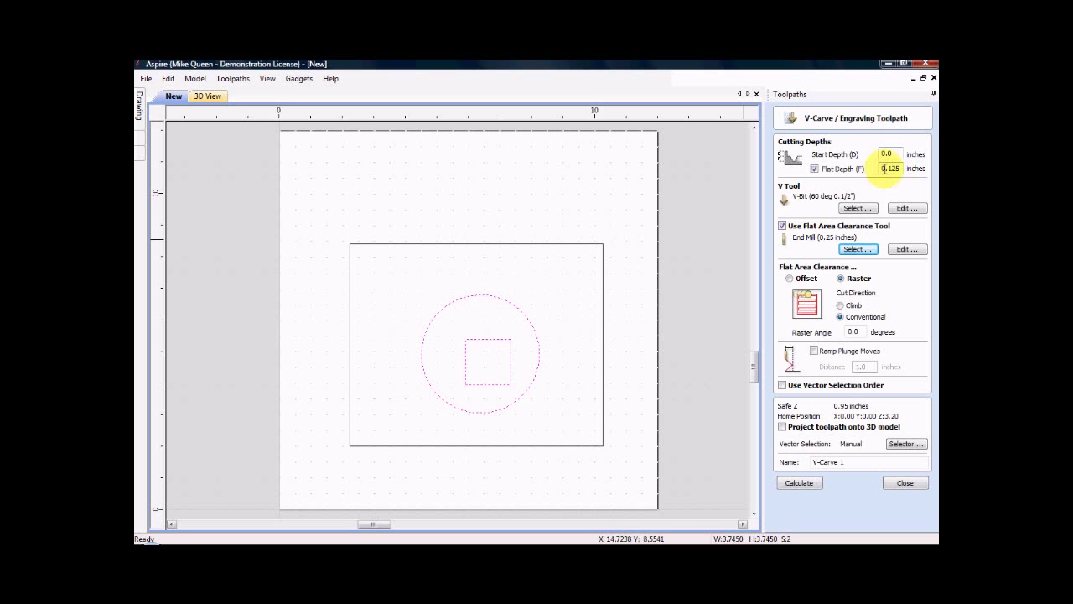
Step: Set the V-carve Flat Depth to 0.25 inches and calculate the toolpath
left_click_drag(889, 169, 904, 171)
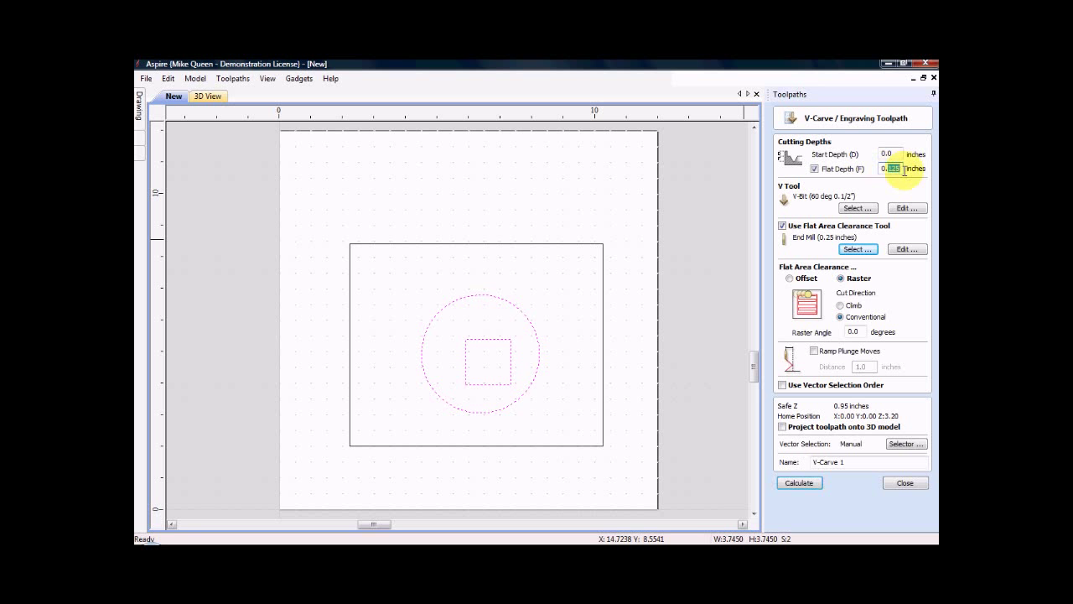
type("25")
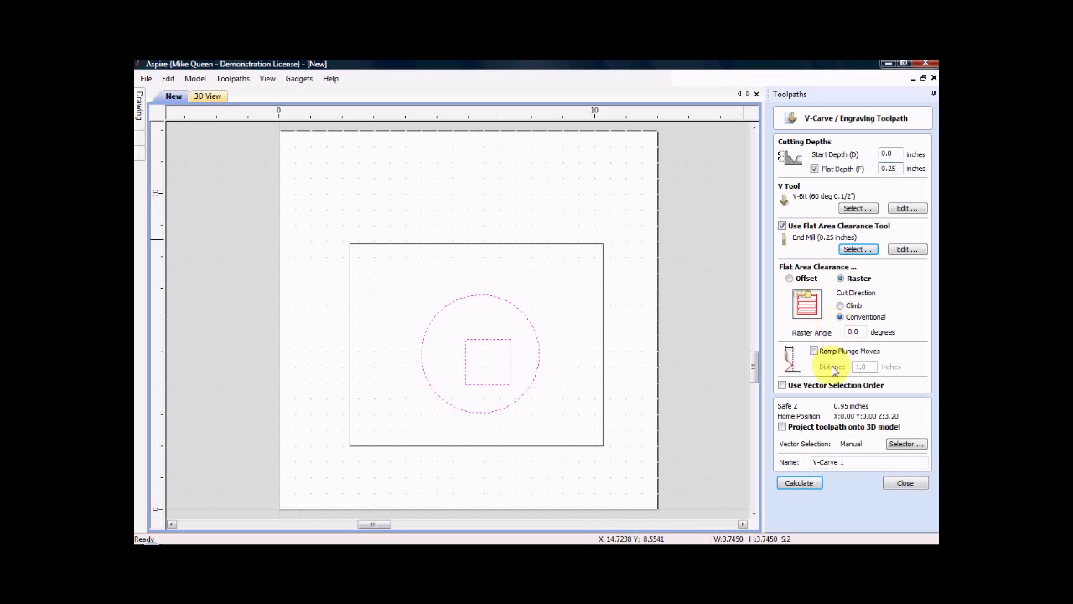
left_click(800, 484)
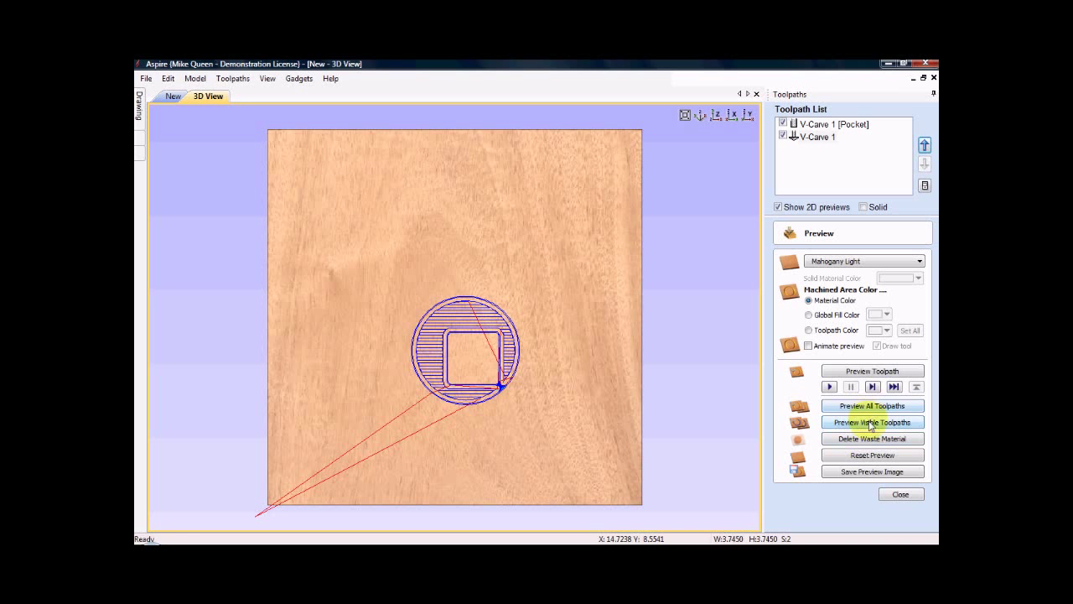
Step: Preview the carved circle-and-square pocket in an angled 3D view, then close the preview
left_click(871, 424)
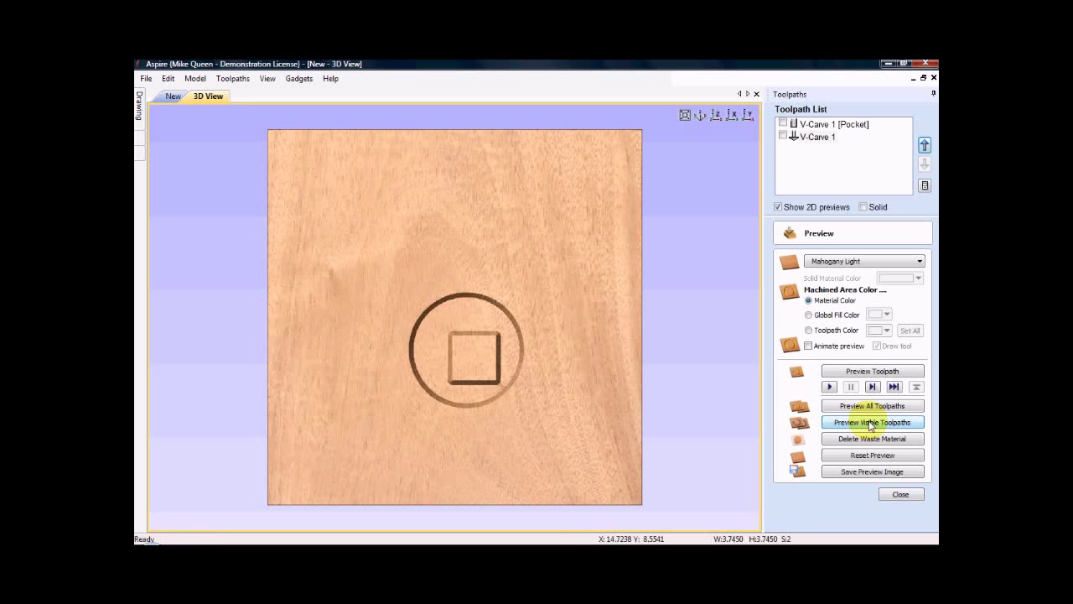
left_click(701, 115)
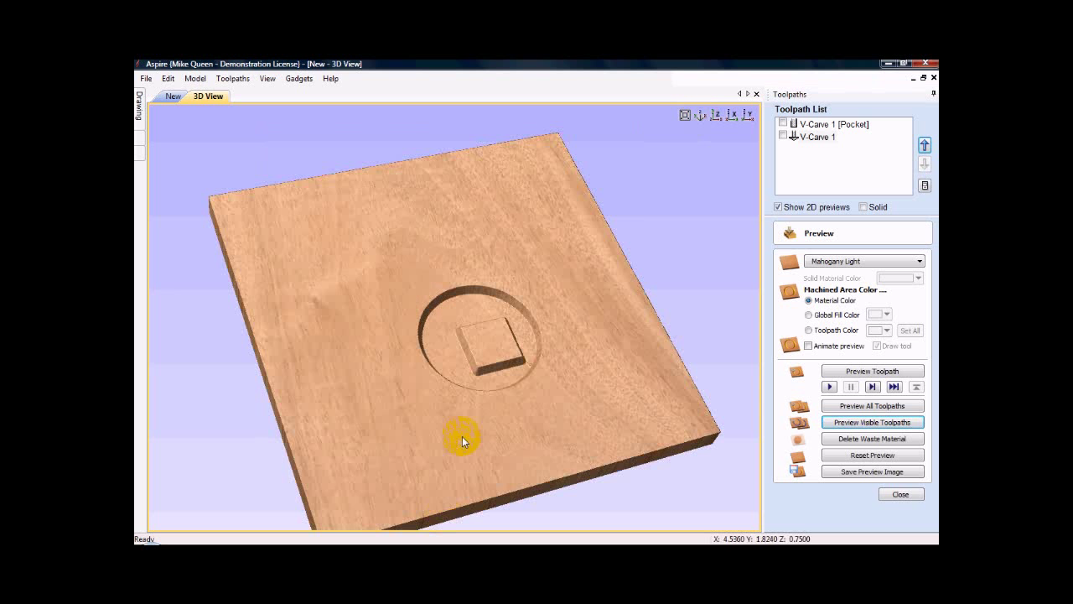
left_click_drag(427, 410, 368, 462)
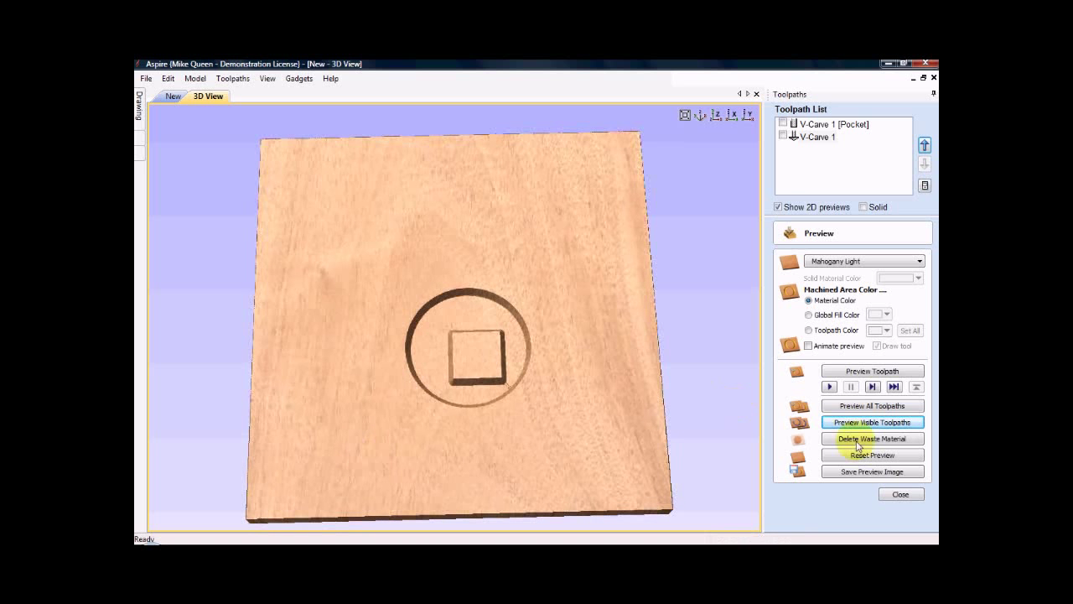
left_click(900, 495)
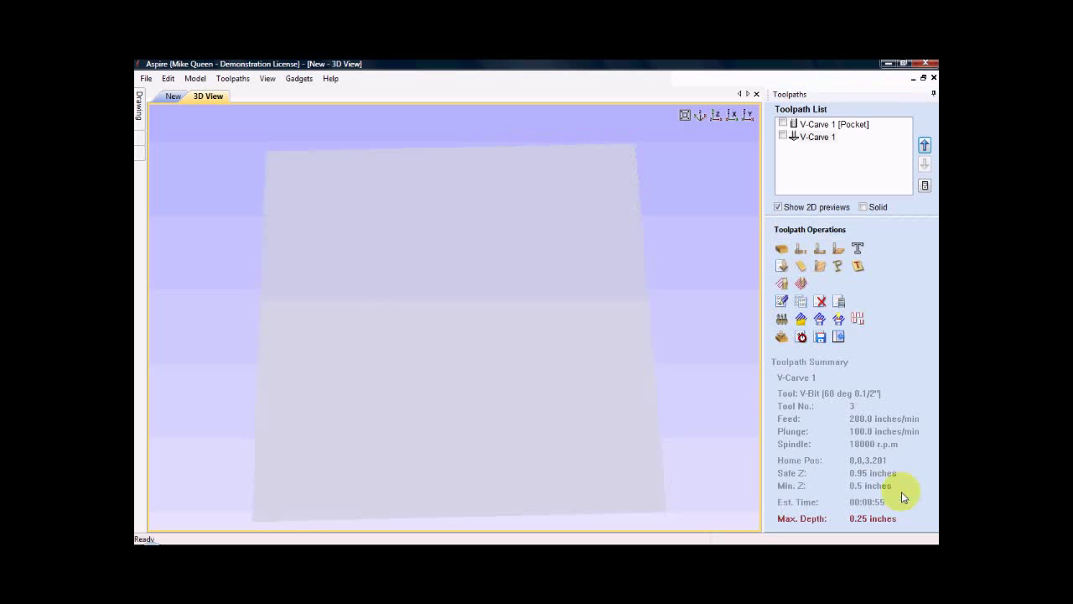
Step: Return to the 2D drawing, select the outer rectangle, and start a profile toolpath
left_click(170, 97)
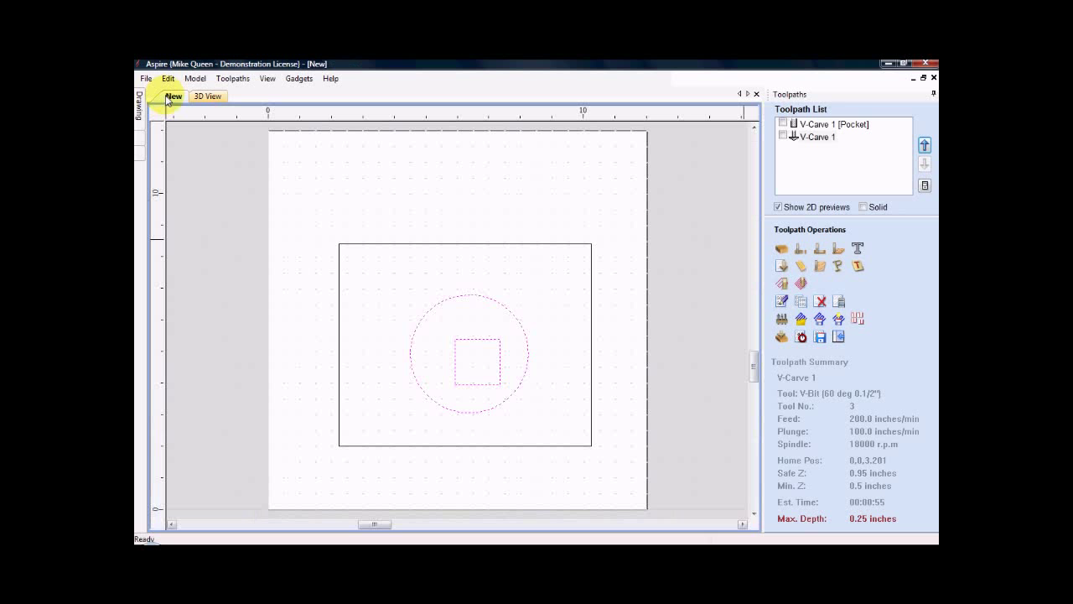
left_click(458, 244)
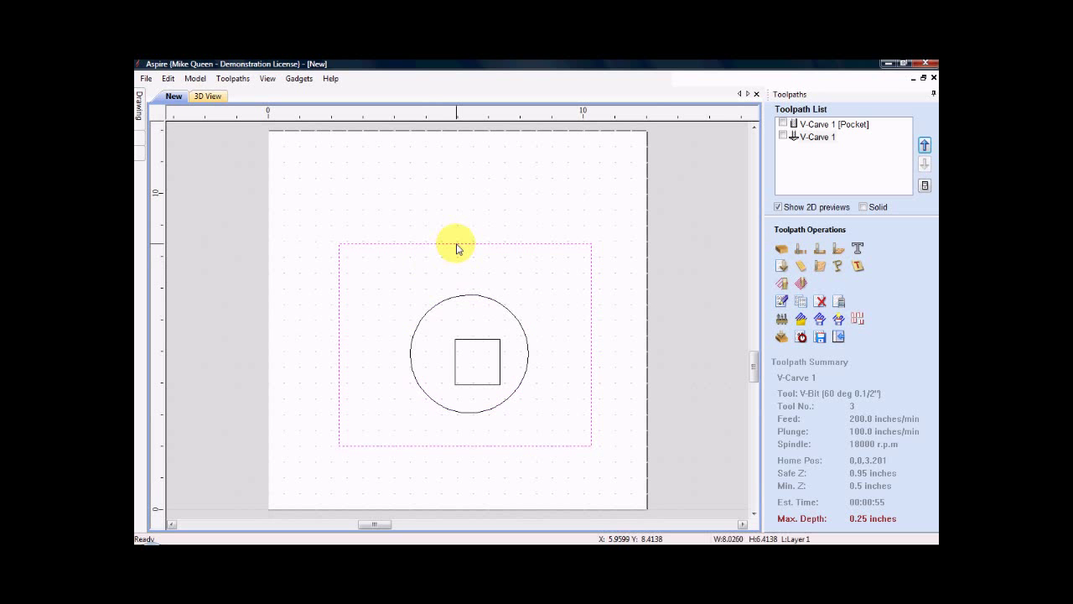
left_click(801, 250)
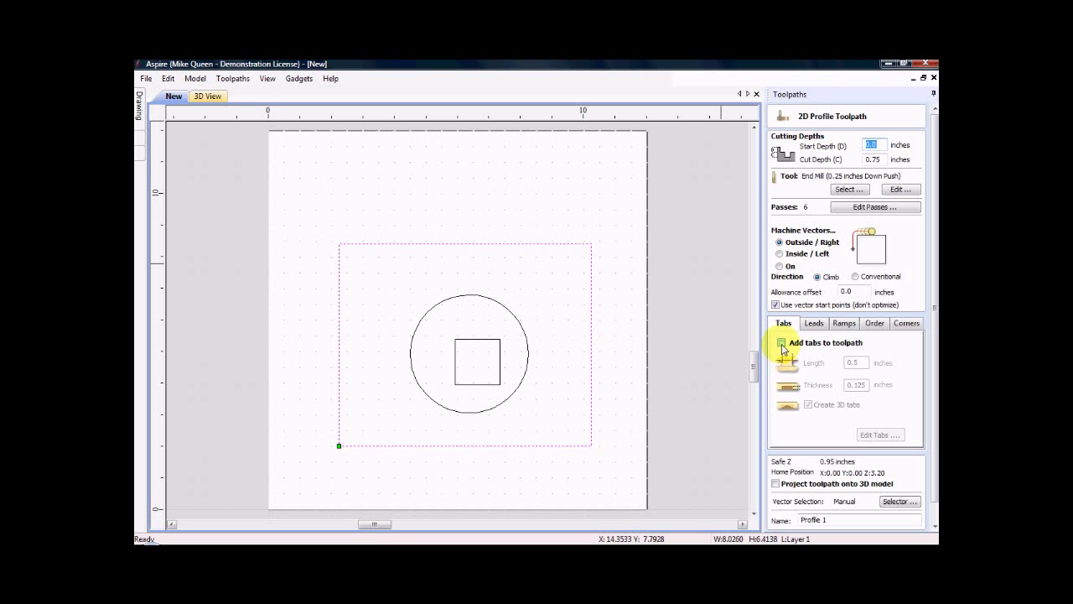
Step: Enable 0.5-inch long, 0.125-inch thick tabs on the 0.75-inch outside profile cut
left_click(782, 343)
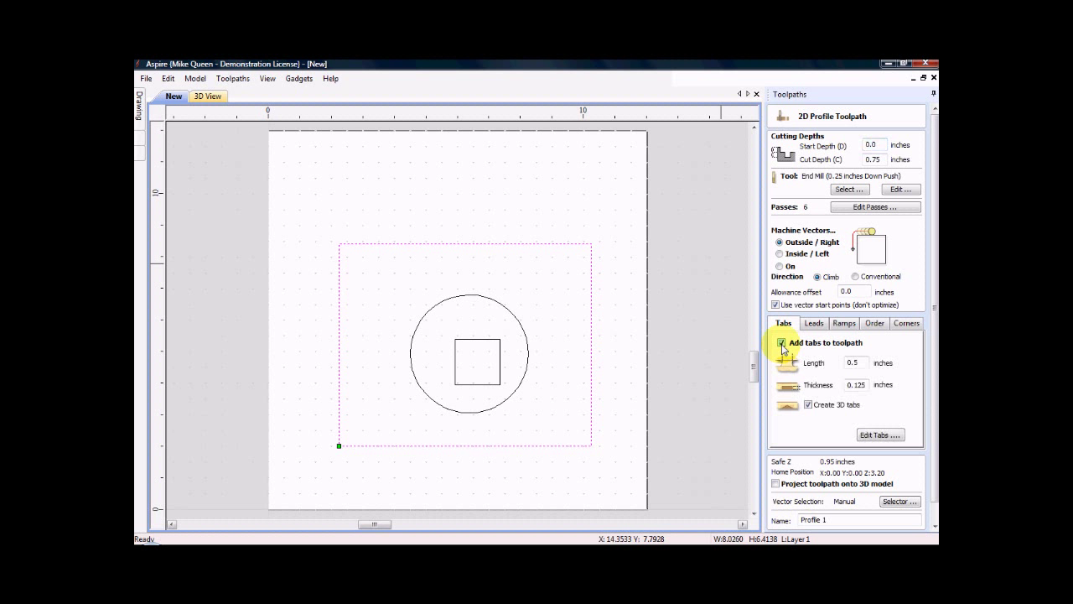
left_click(880, 434)
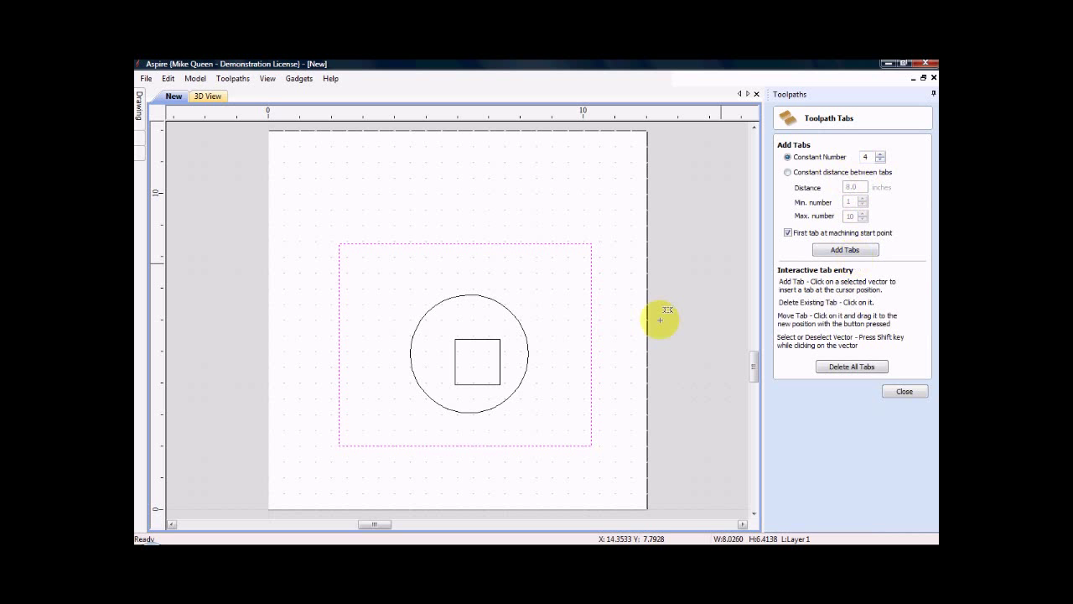
Step: Place four tabs around the rectangle, moving the corner tab to mid right edge
left_click(839, 250)
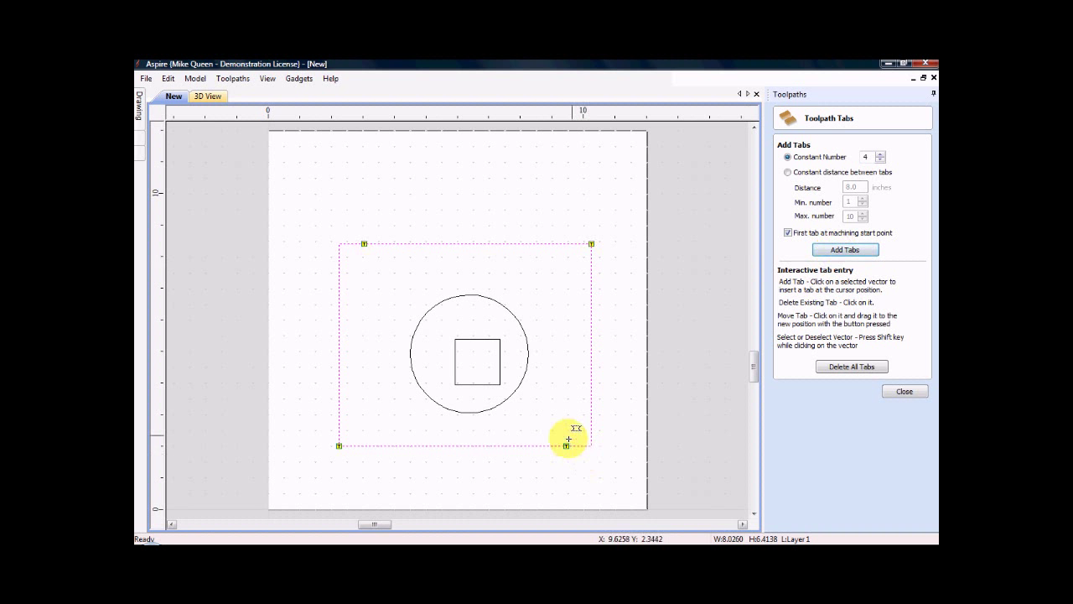
left_click_drag(568, 444, 467, 445)
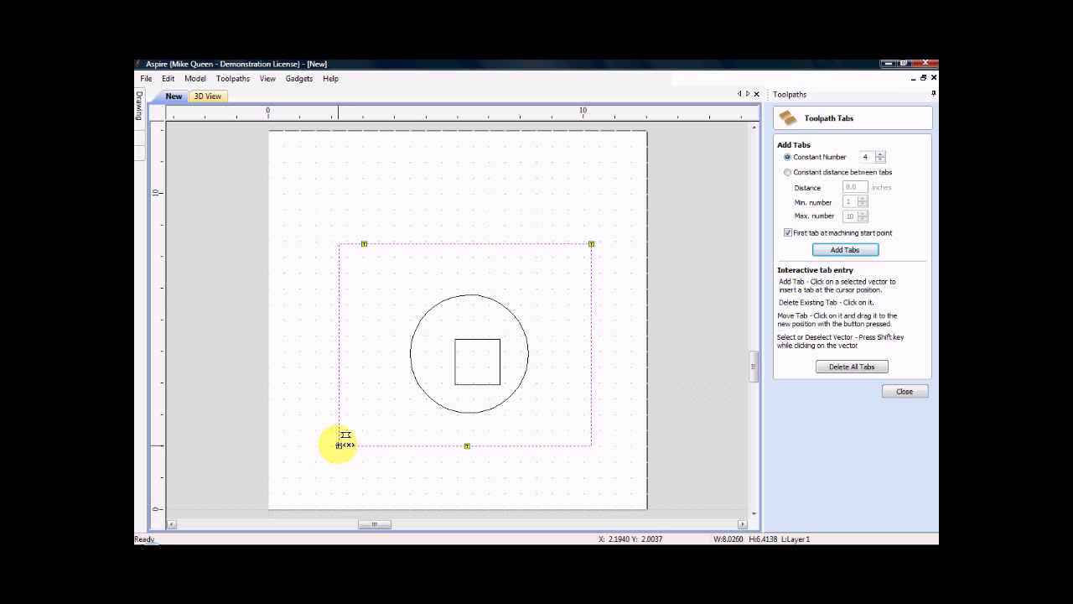
left_click_drag(339, 445, 339, 348)
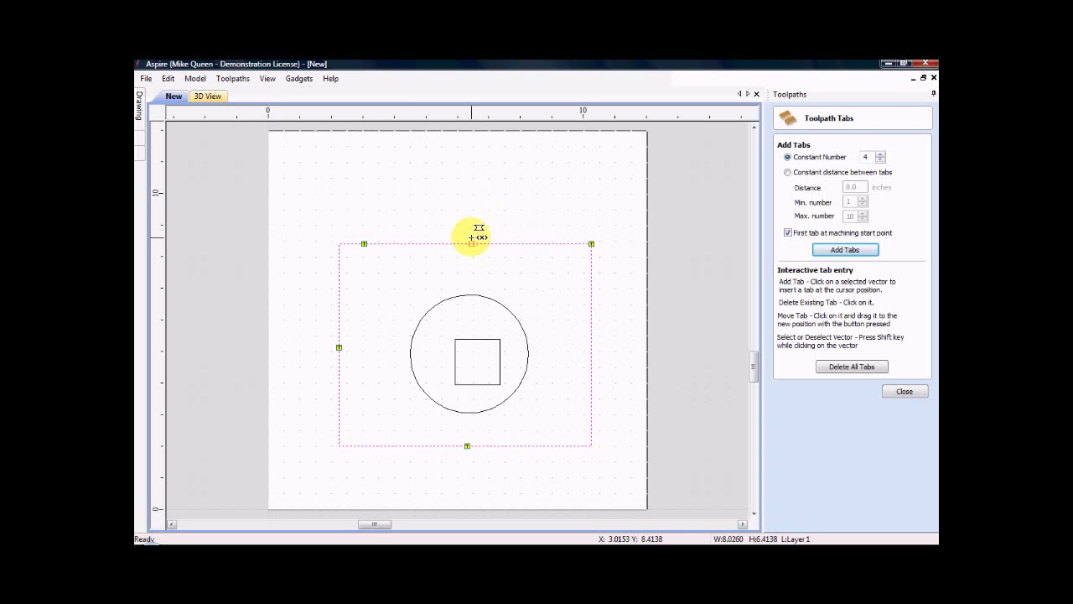
left_click_drag(471, 238, 472, 243)
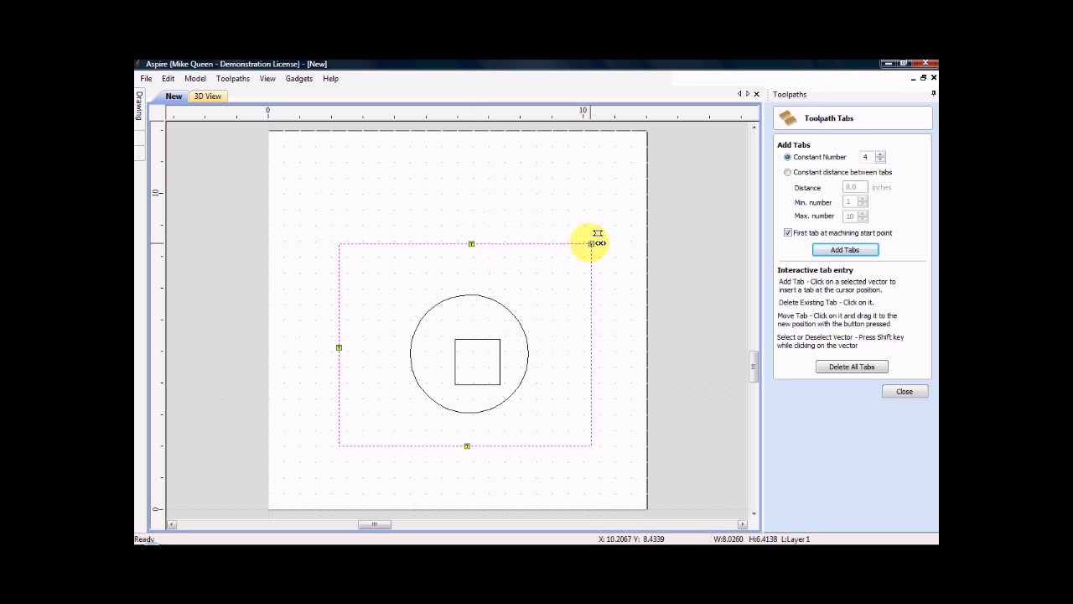
left_click(593, 352)
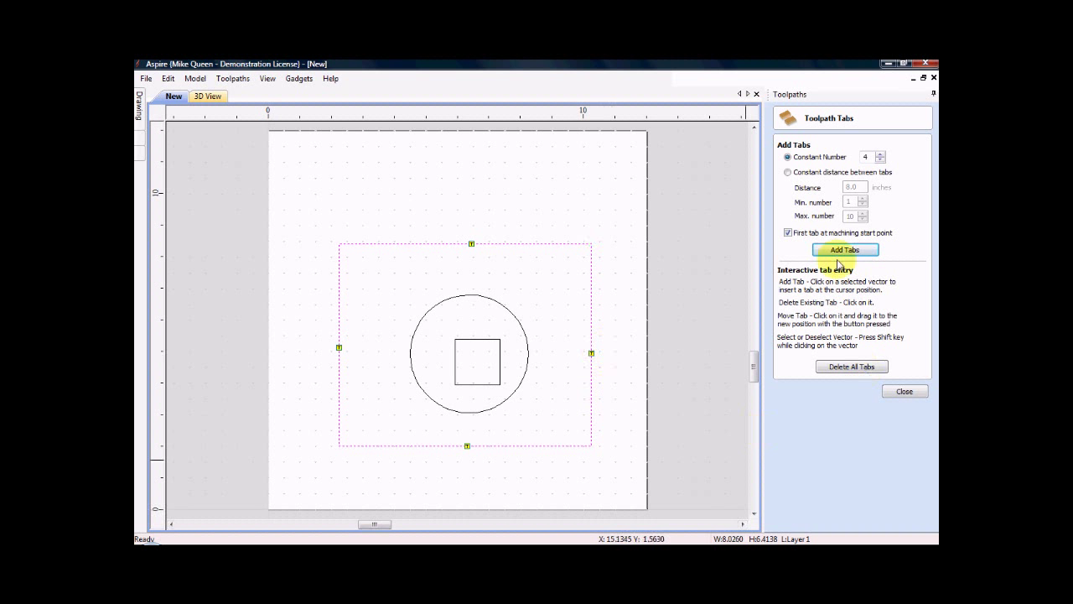
Step: Finish tab editing and calculate the tabbed Profile 1 toolpath
left_click(906, 393)
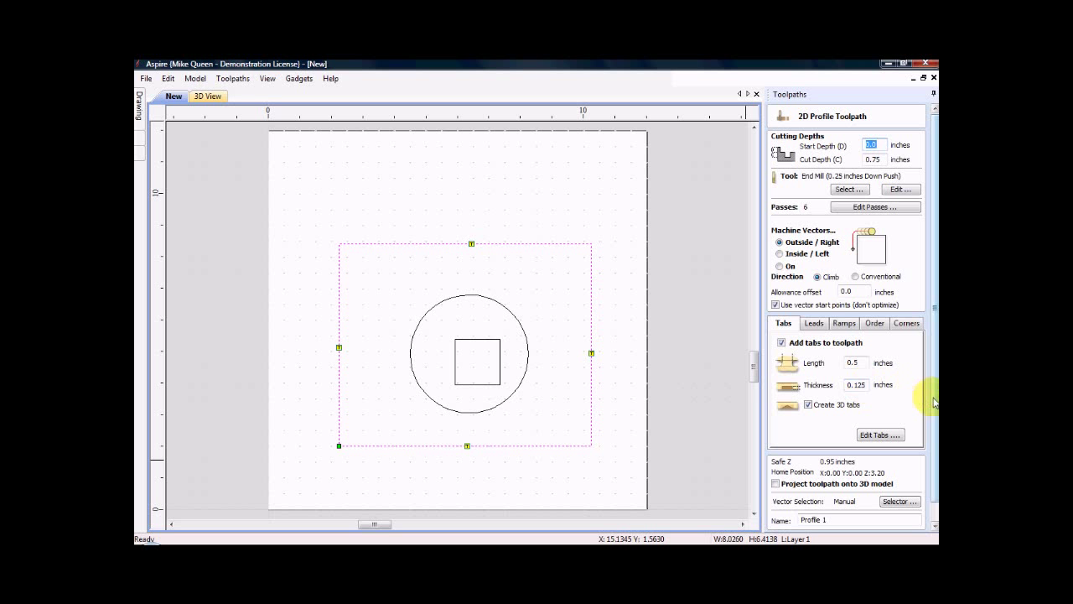
scroll(933, 419, "down", 1)
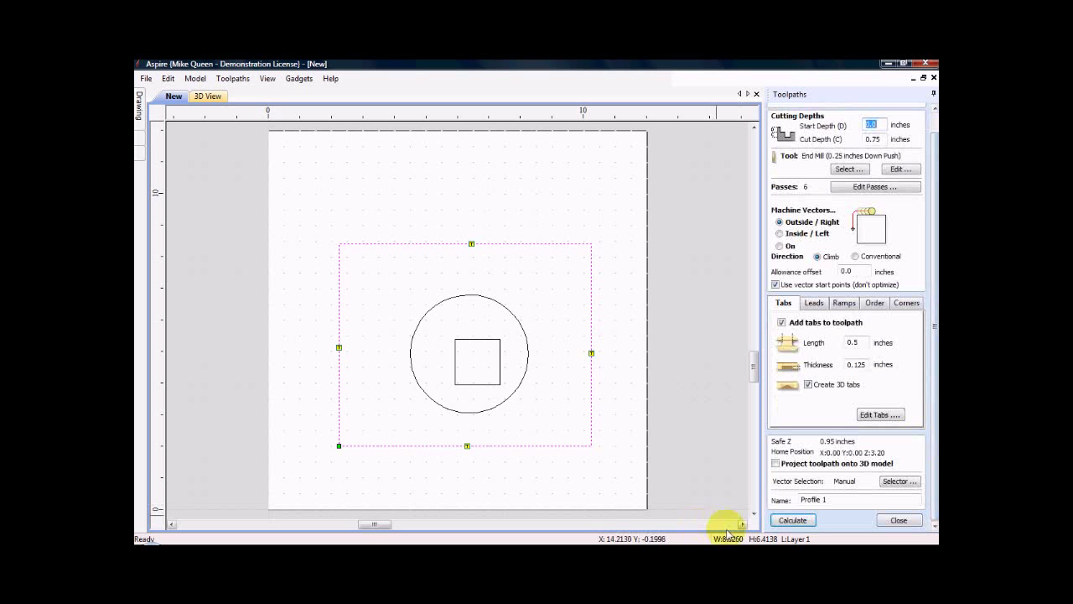
left_click(788, 521)
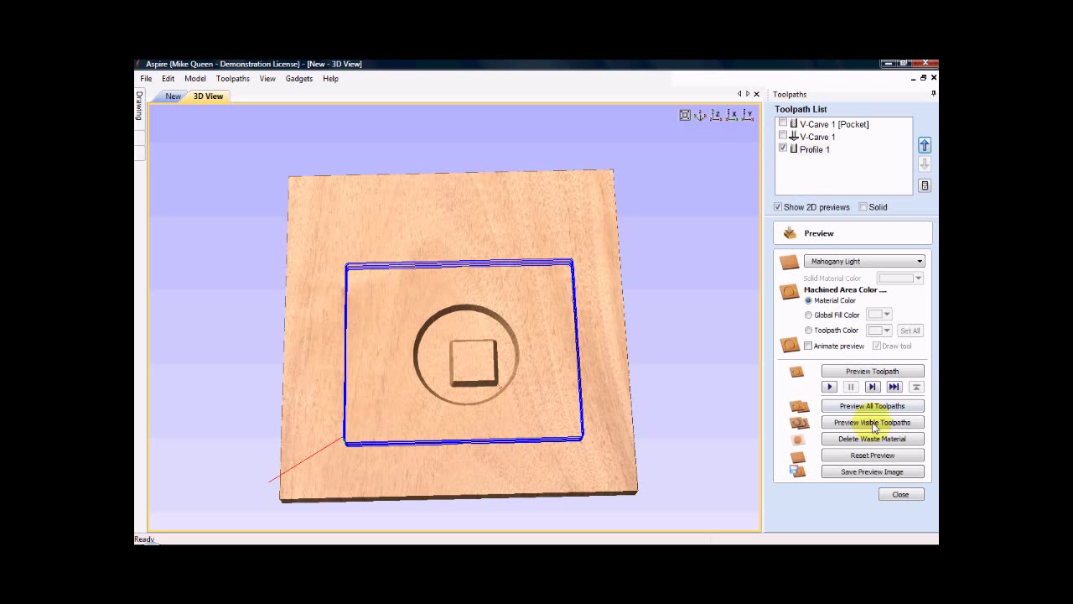
Step: Show both V-Carve 1 toolpaths and preview machining of all visible toolpaths
left_click(782, 148)
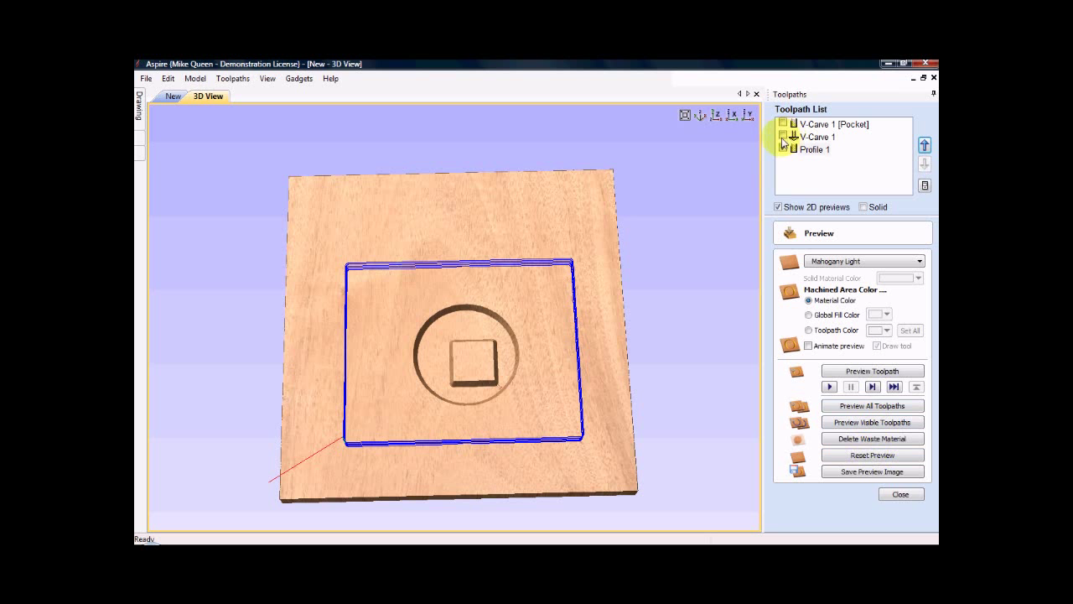
left_click(783, 137)
left_click(783, 124)
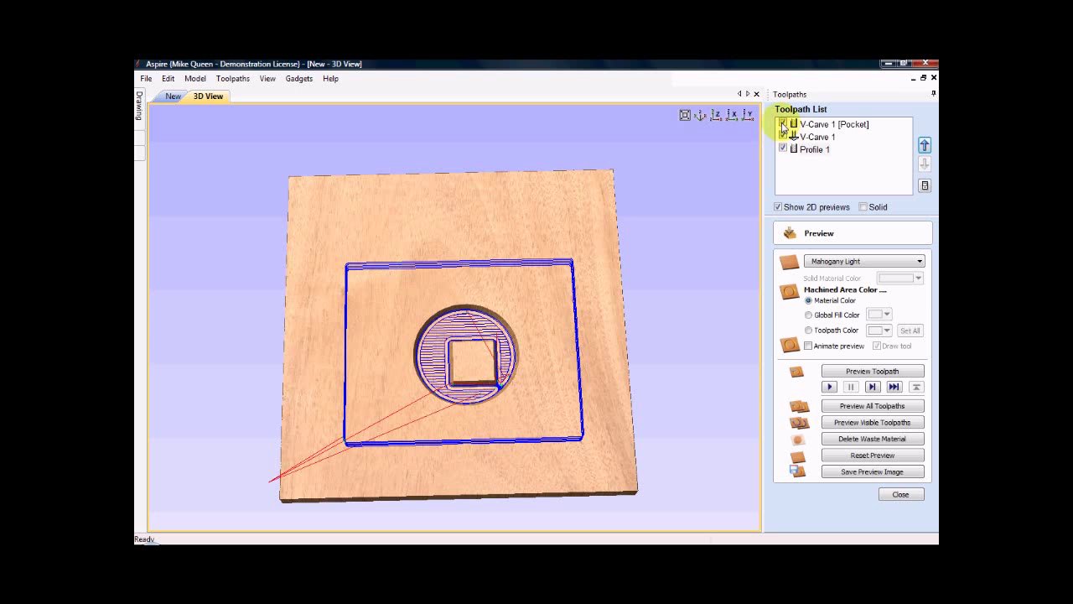
left_click(876, 422)
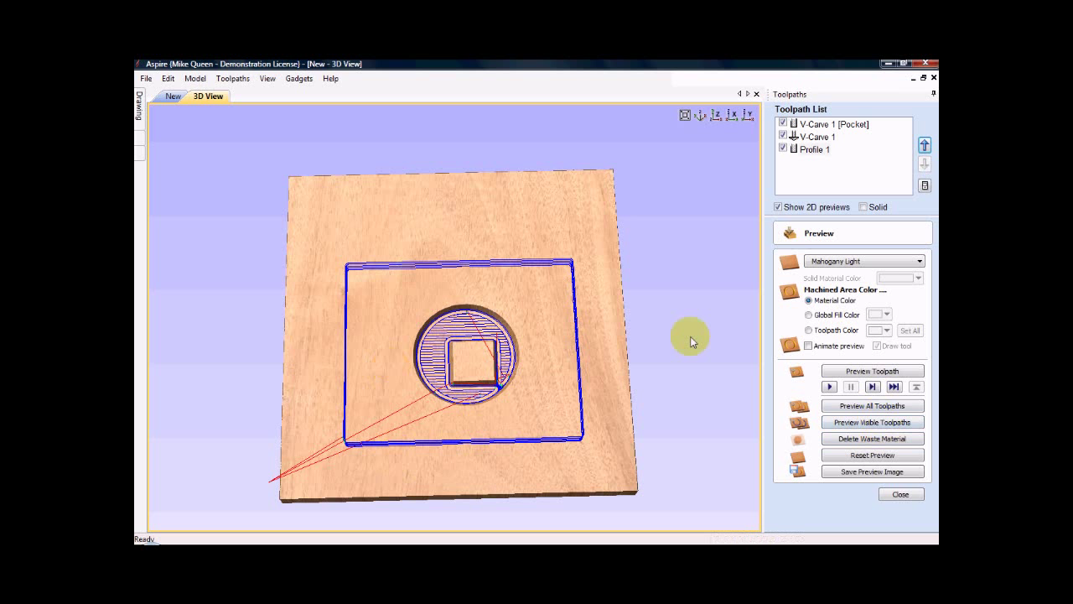
Step: Hide the V-carve toolpaths, preview only the tabbed profile cut, and view from the top
left_click(783, 124)
left_click(784, 137)
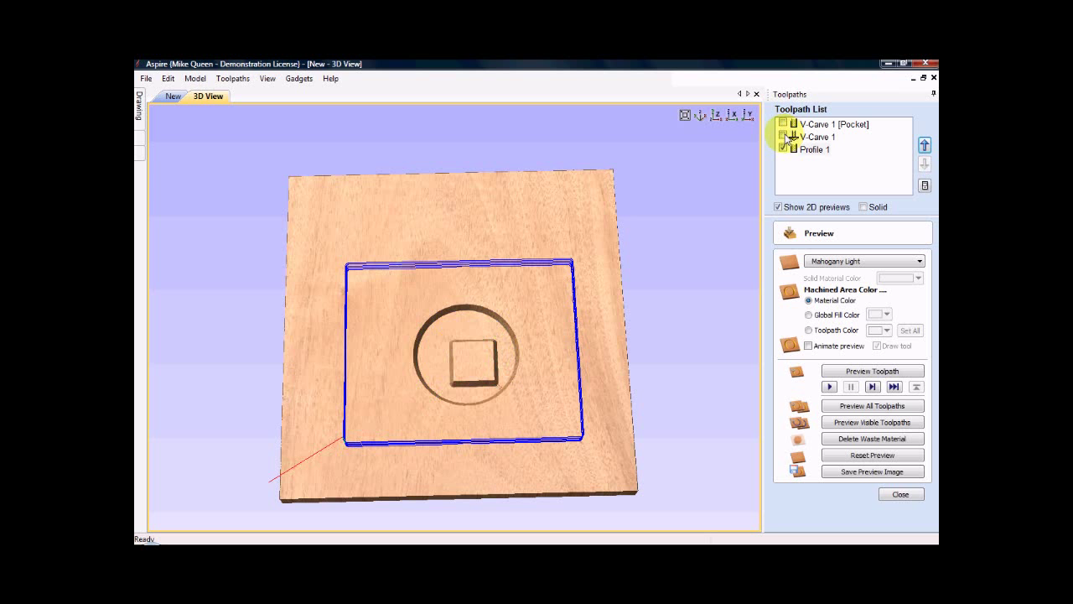
left_click(879, 428)
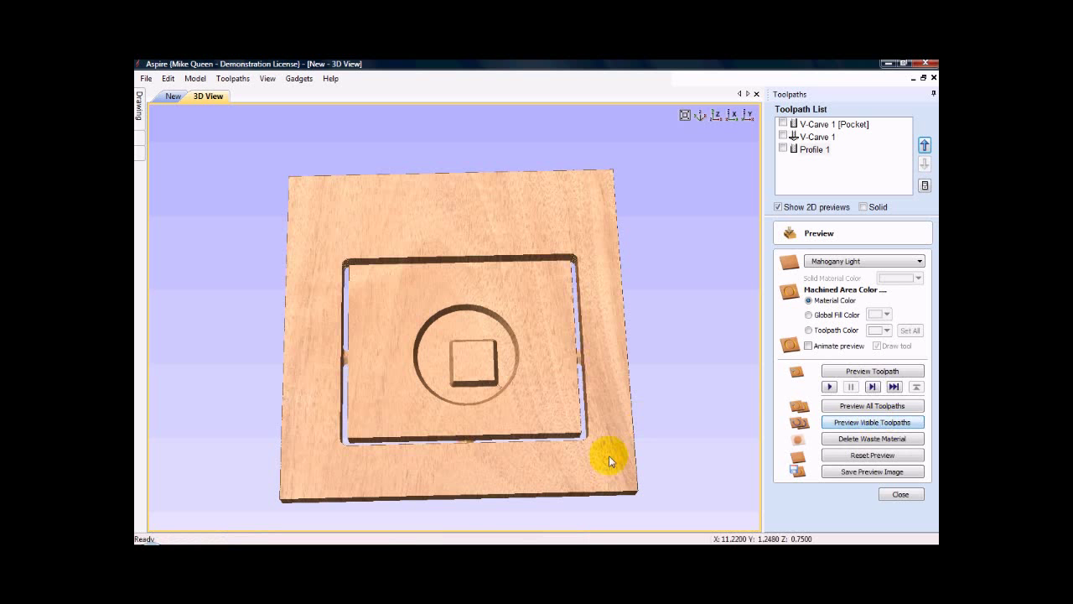
left_click(716, 118)
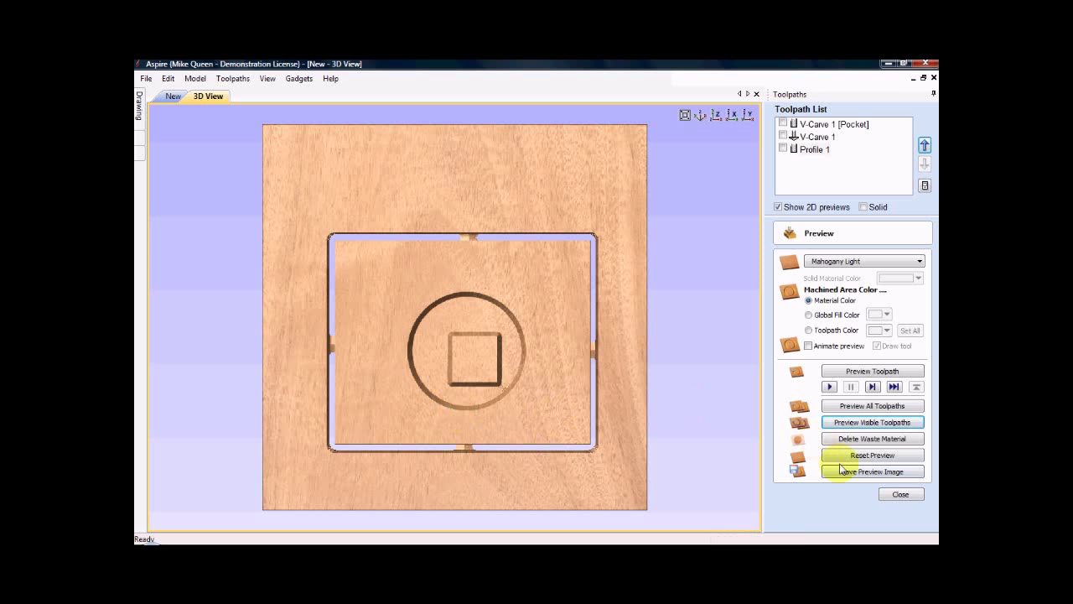
Step: Reset to an uncut block, simulate all toolpaths, and close the preview
left_click(869, 457)
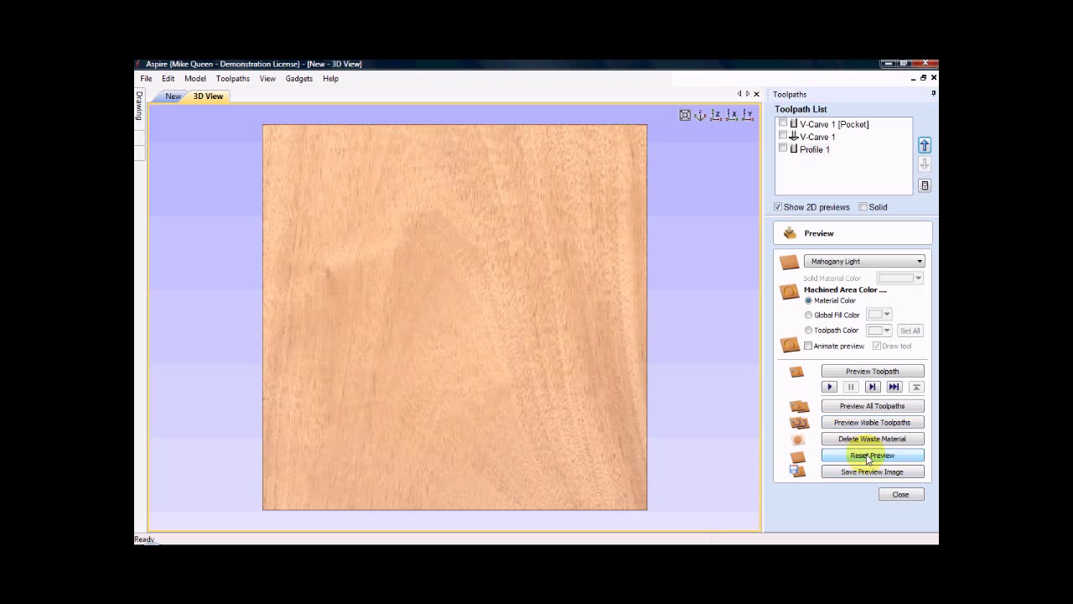
left_click(872, 407)
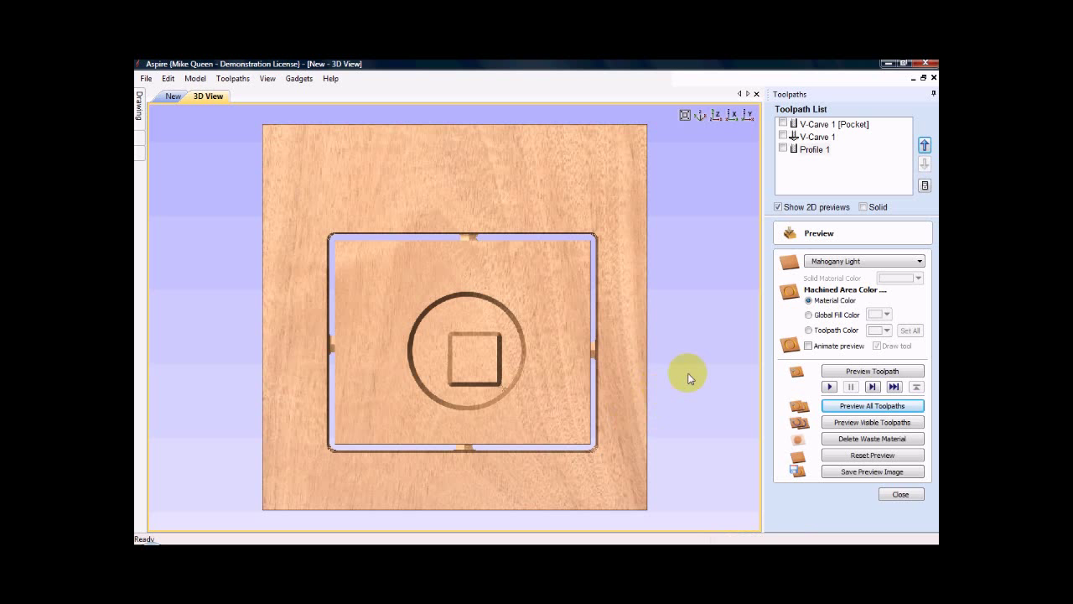
left_click(901, 495)
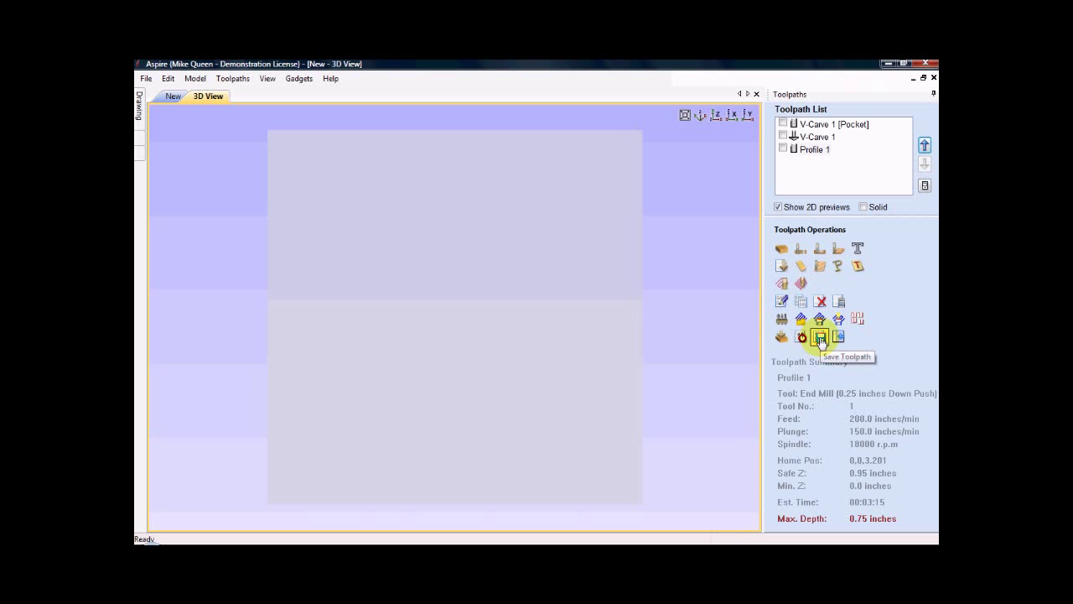
Step: Tick V-Carve 1 [Pocket], V-Carve 1 and Profile 1 for saving
left_click(820, 338)
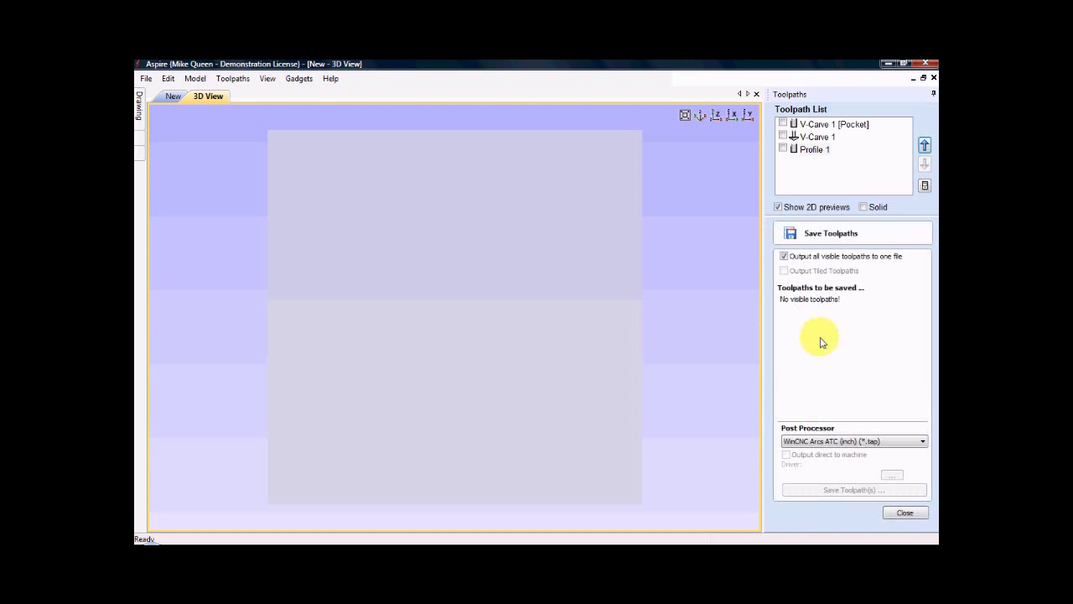
left_click(783, 124)
left_click(783, 137)
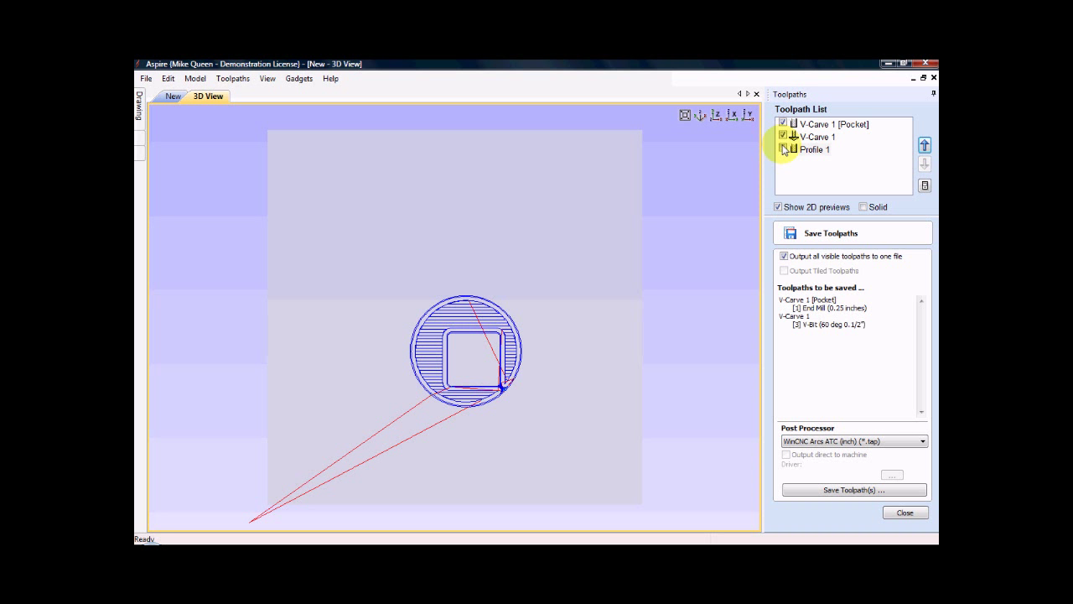
left_click(783, 149)
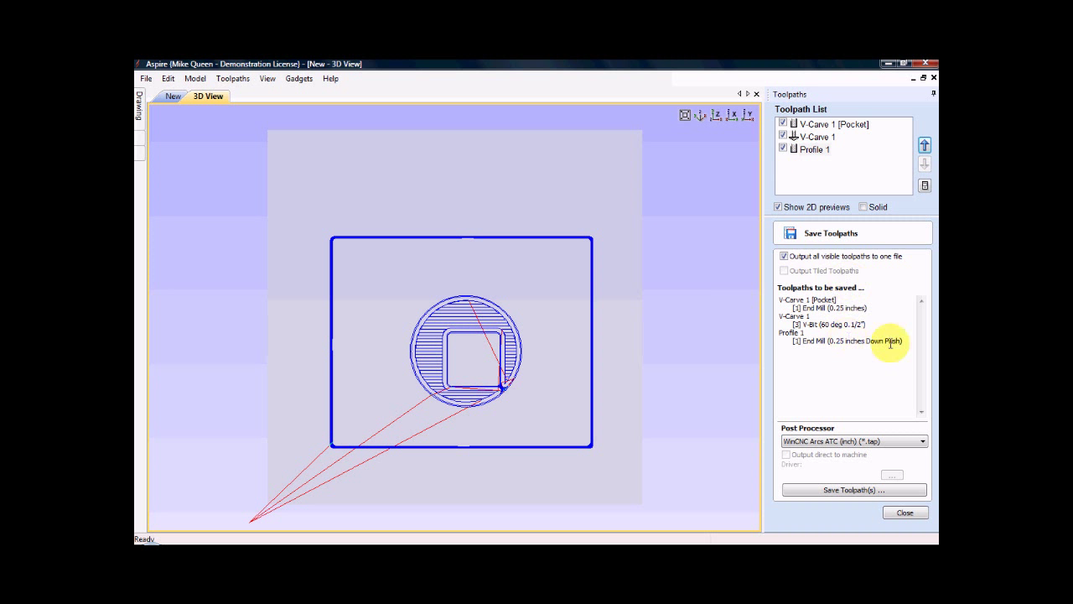
Step: Keep the WinCNC Arcs ATC (inch) (*.tap) post processor and save the toolpaths
left_click(923, 441)
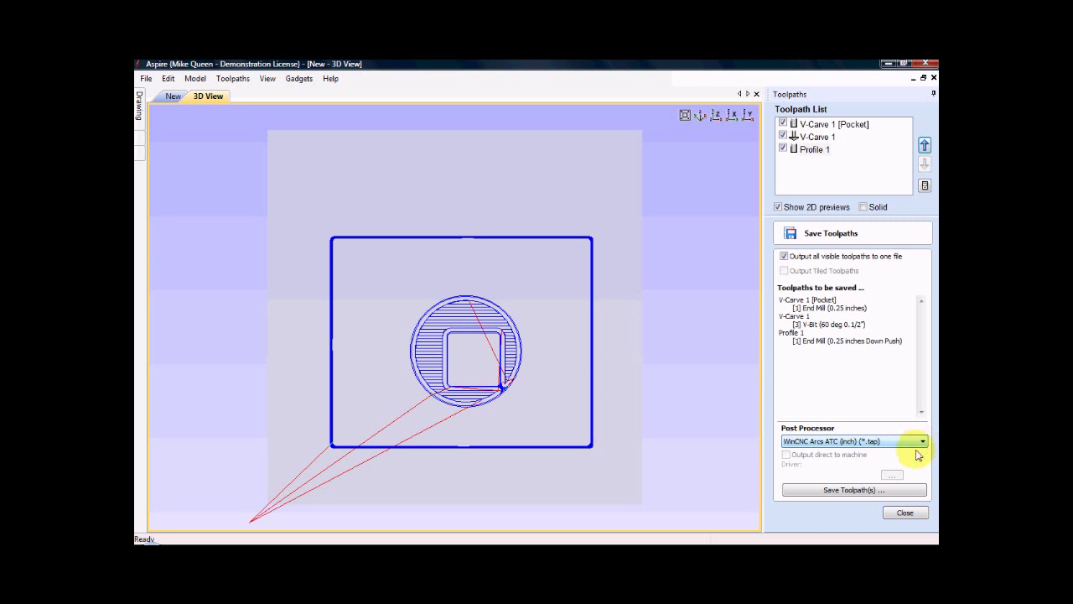
left_click(833, 500)
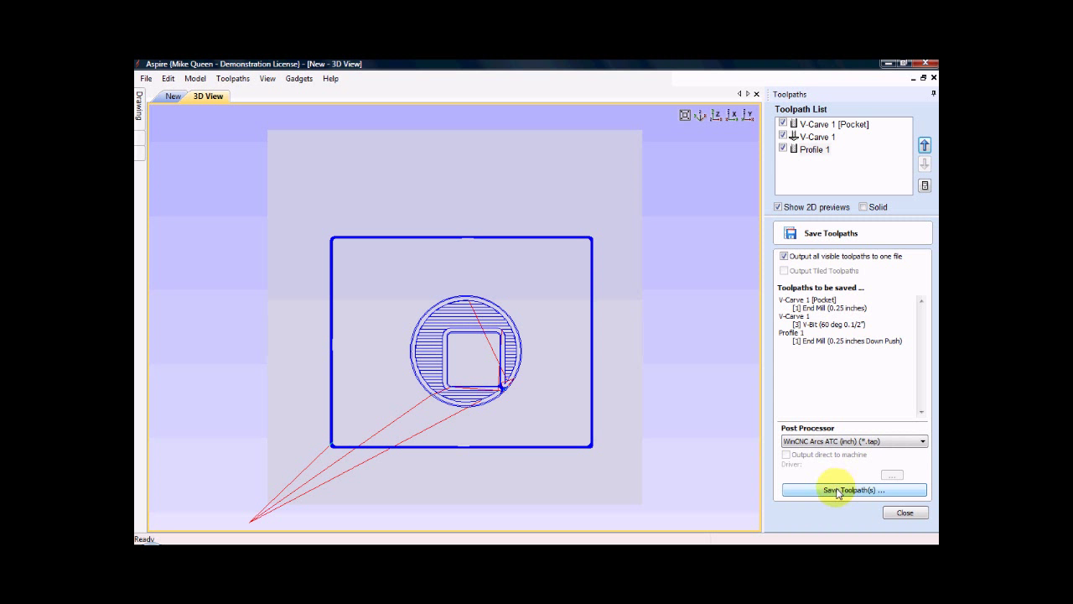
left_click(924, 442)
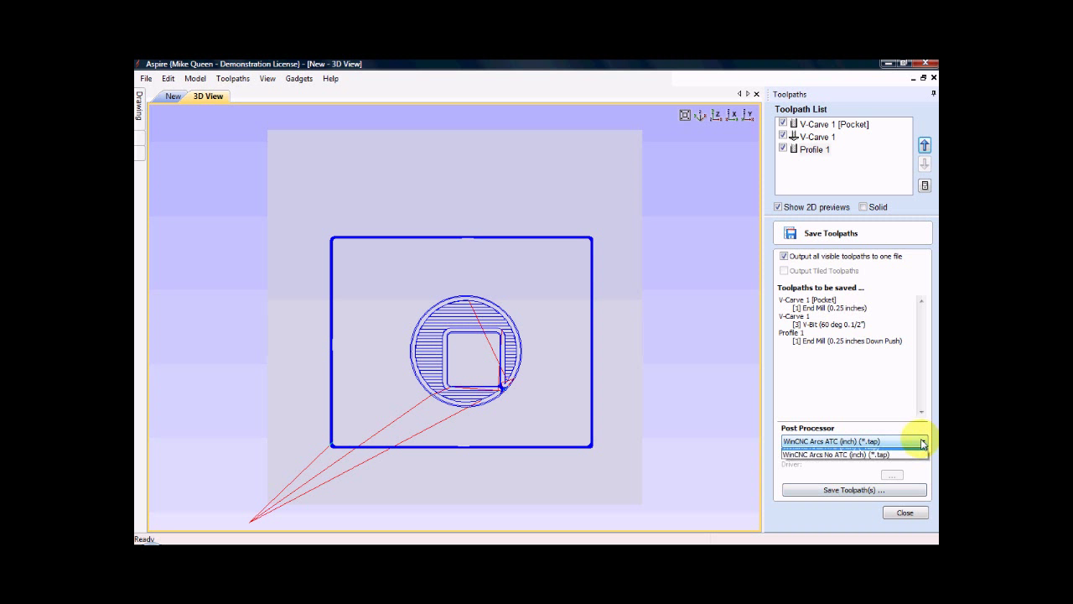
left_click(906, 452)
left_click(864, 493)
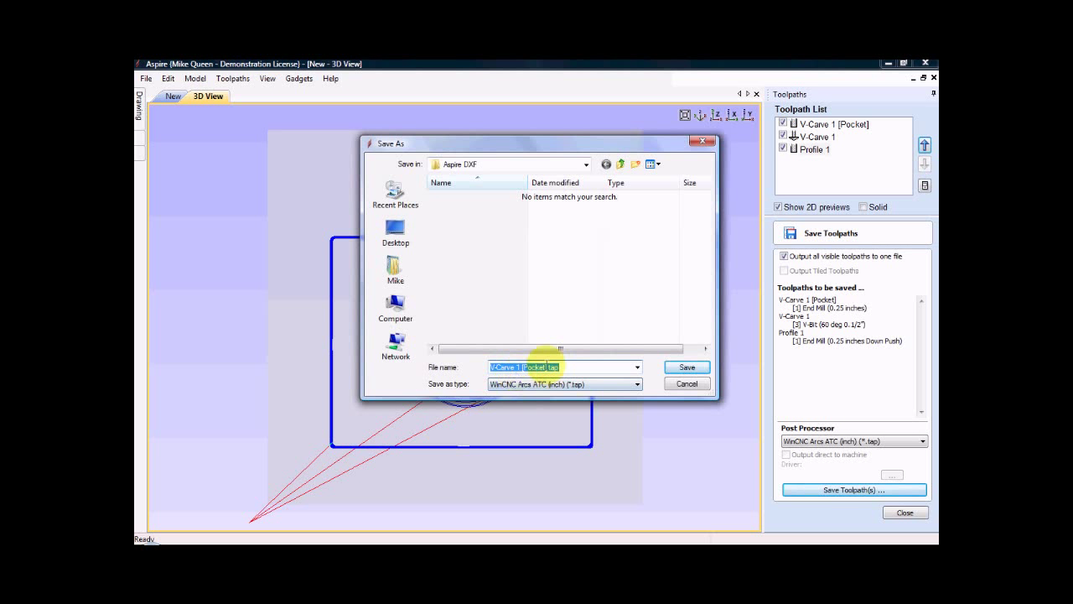
Step: Rename the toolpath file to Test1.tap and save it in the Desktop folder
left_click_drag(546, 367, 480, 368)
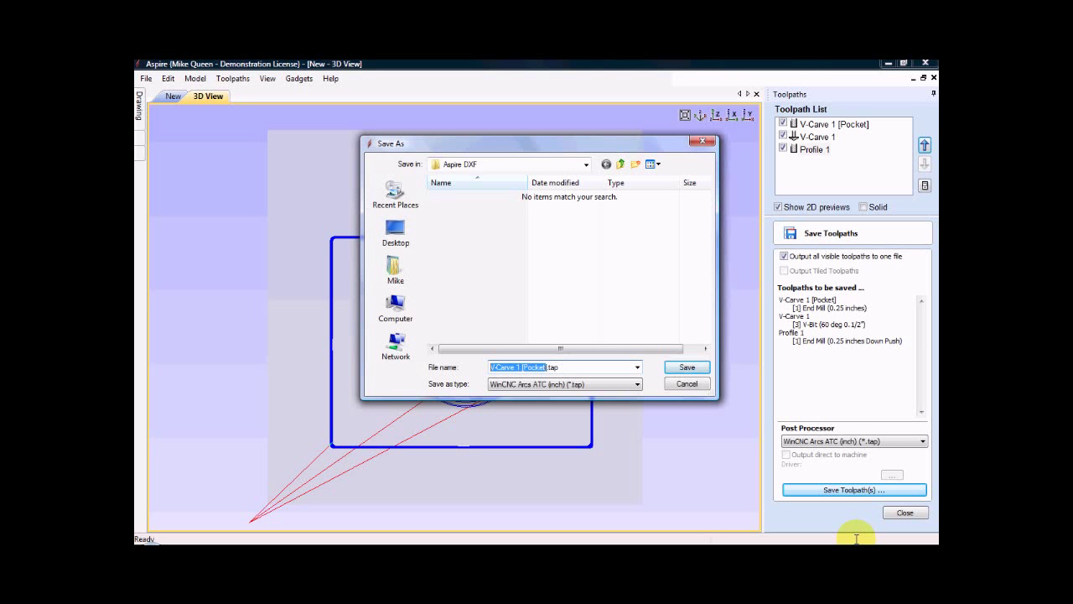
type("Test1")
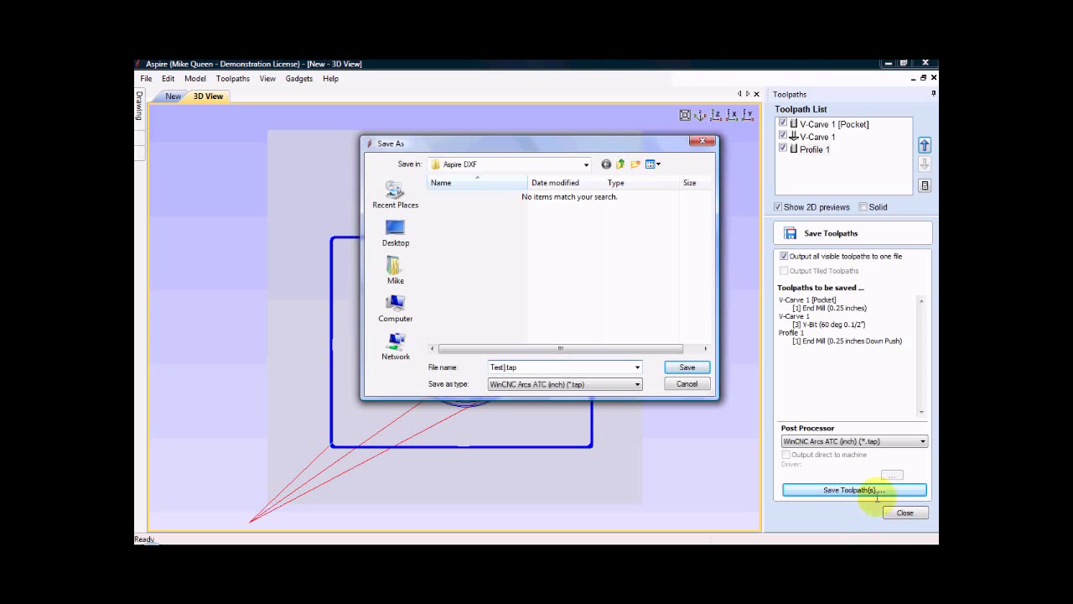
left_click(403, 241)
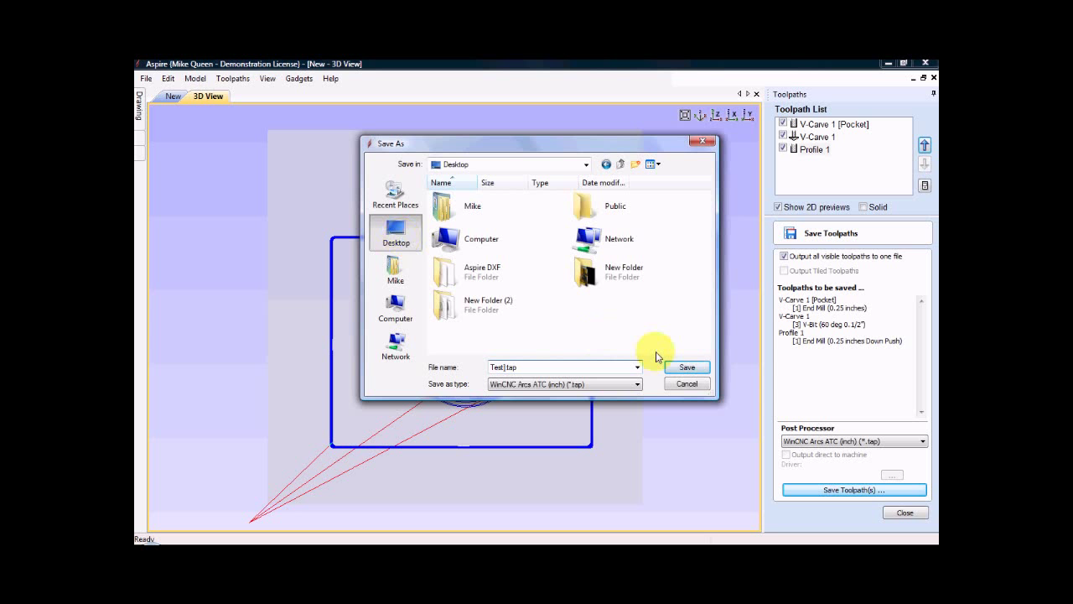
left_click(688, 368)
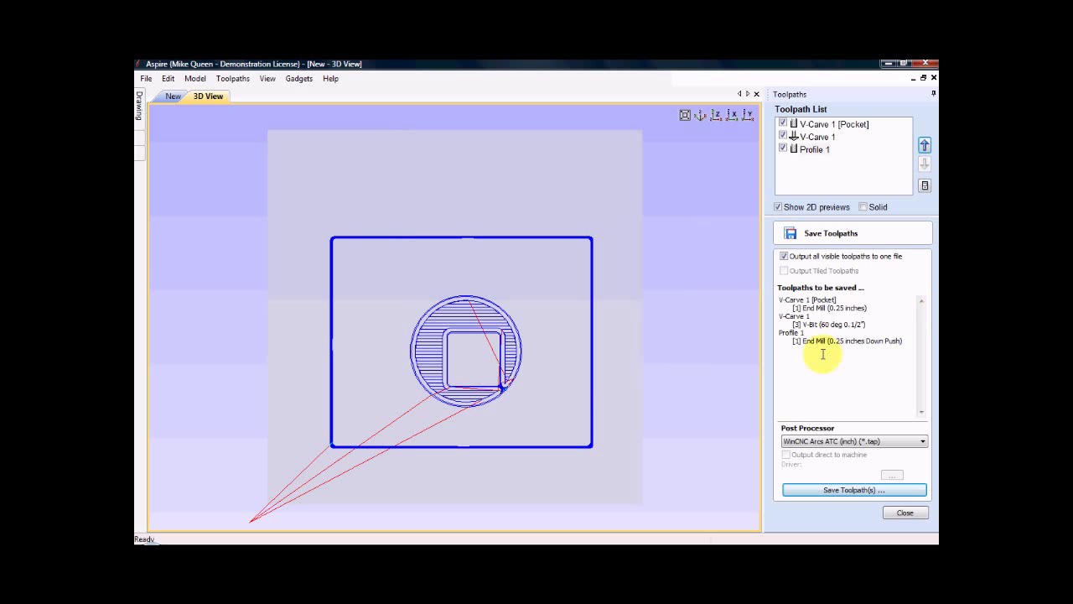
Step: Leave only V-Carve 1 [Pocket] ticked, excluding V-Carve 1 and Profile 1, then cancel the Save As dialog
left_click(853, 392)
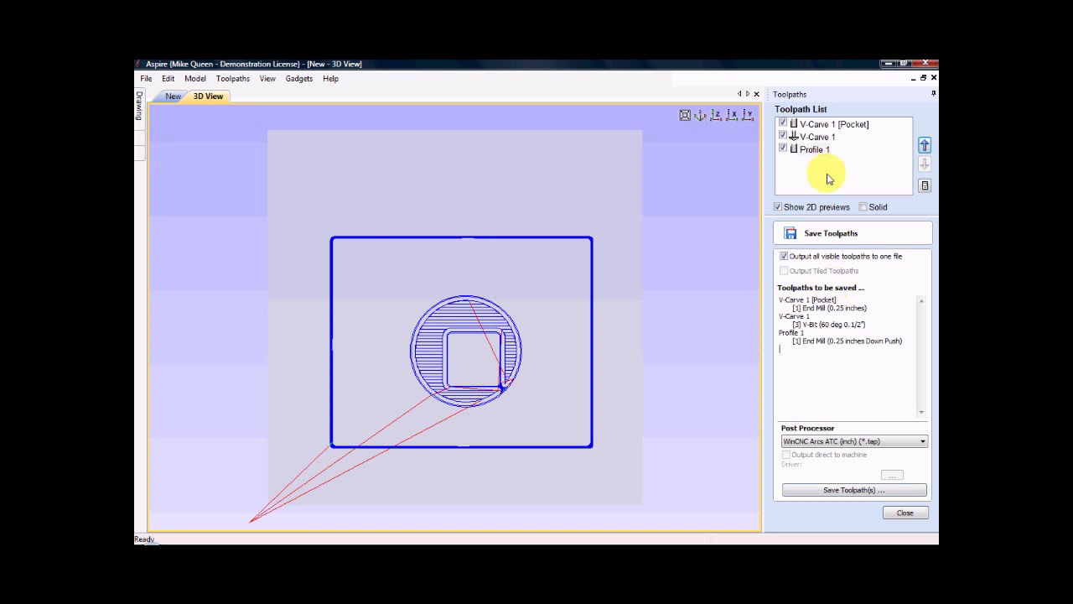
left_click(812, 150)
left_click(782, 125)
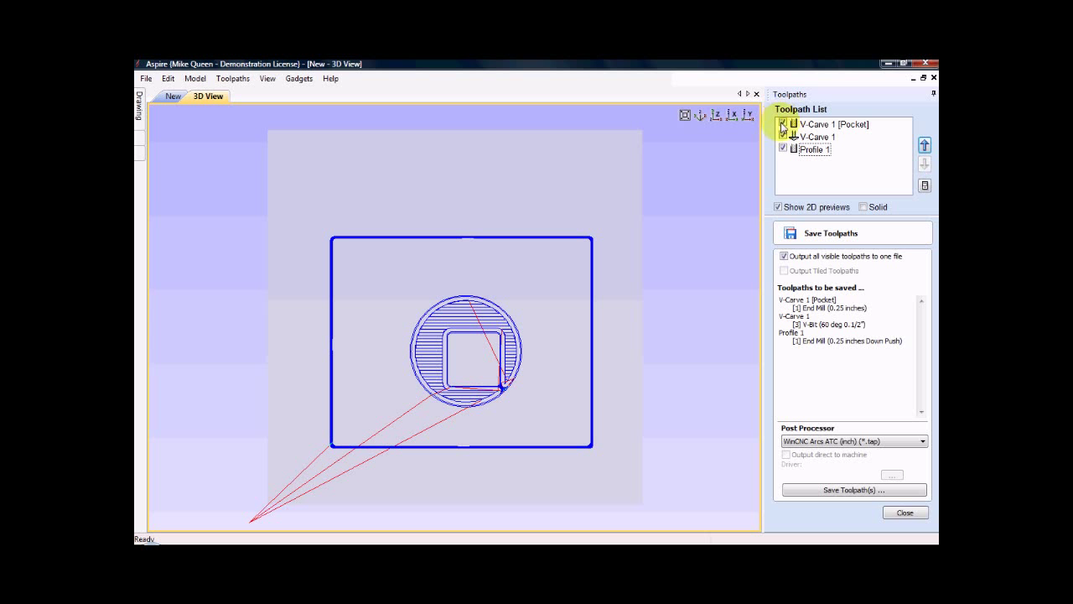
left_click(782, 124)
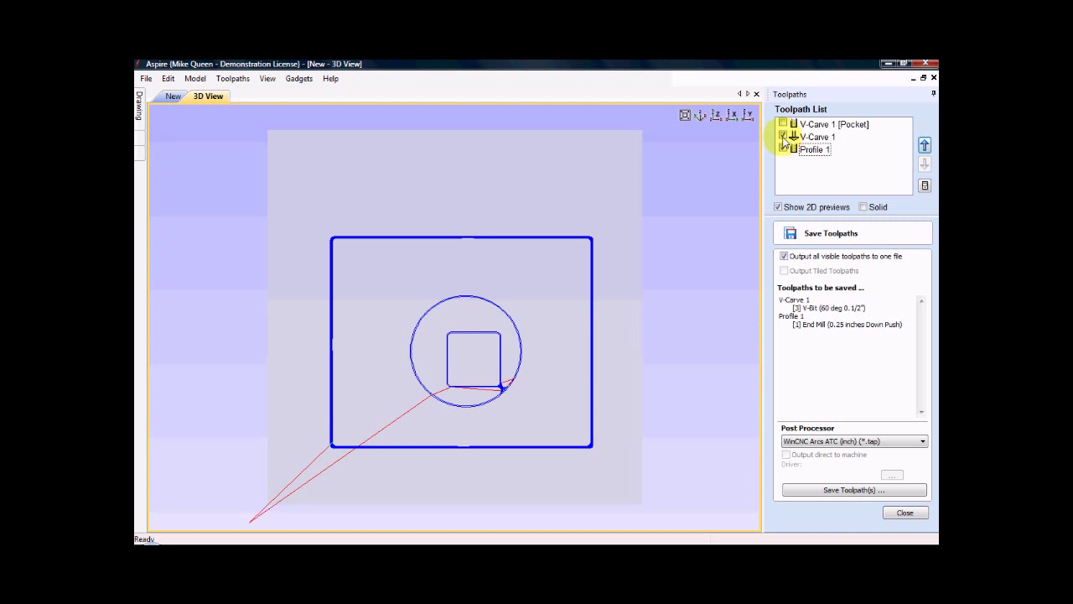
left_click(782, 137)
left_click(782, 148)
left_click(783, 124)
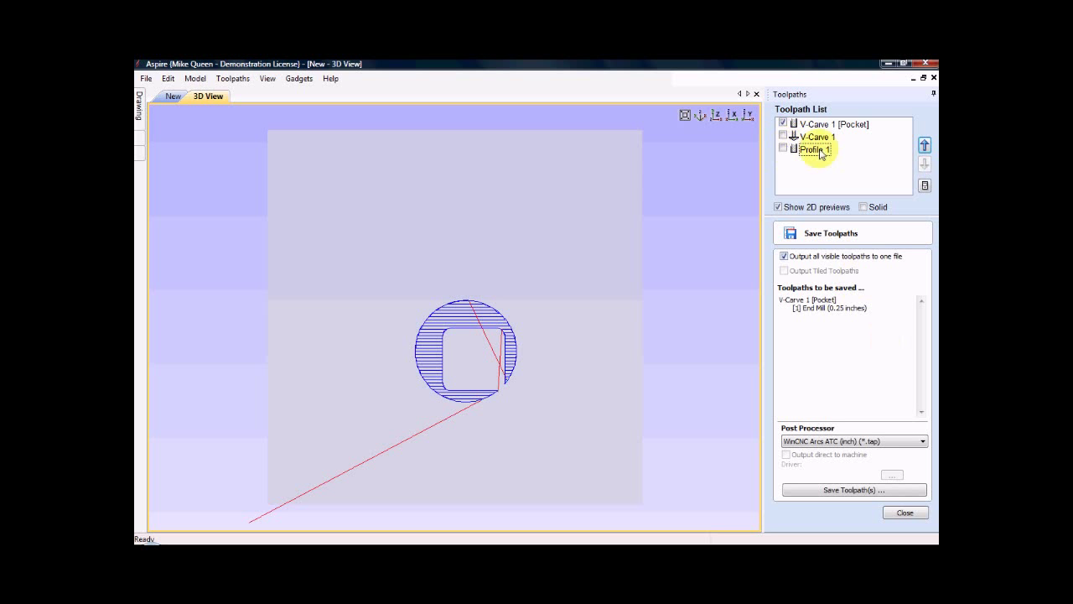
left_click(860, 491)
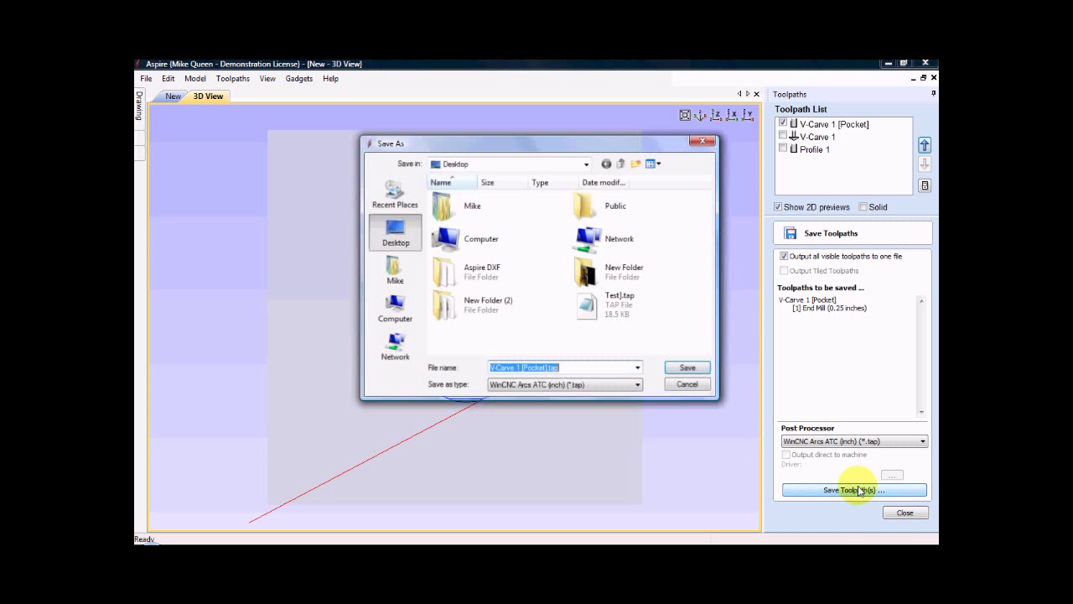
left_click(693, 384)
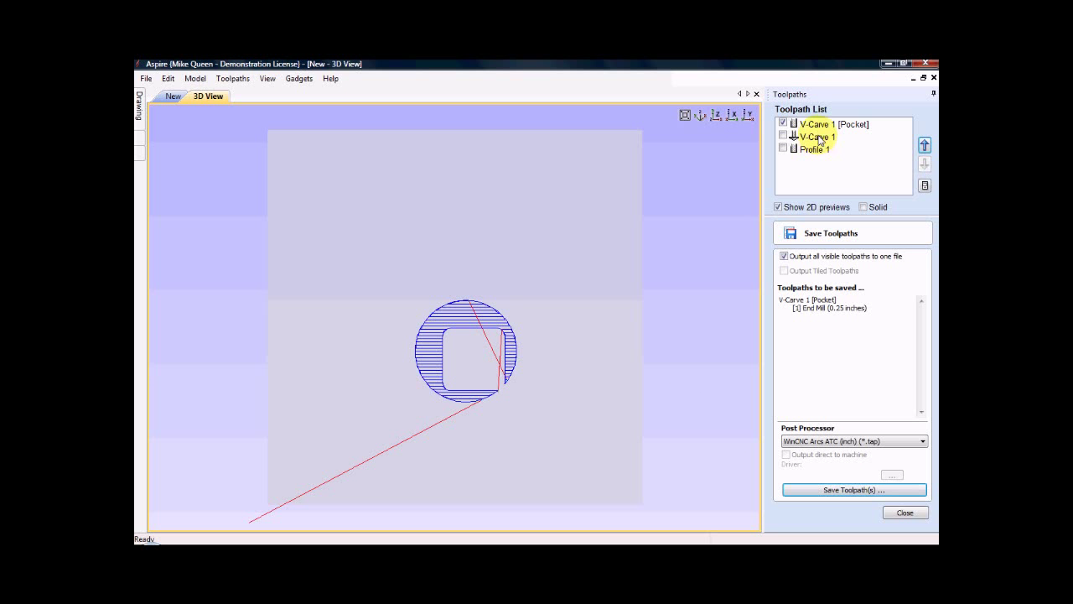